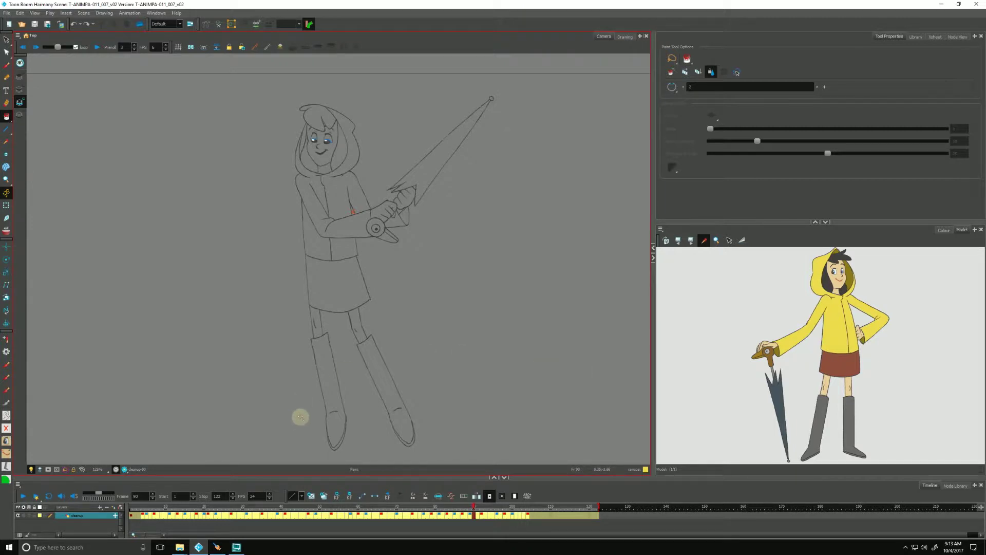
Step: Detach the Model view into a floating window and size it as a tall window beside the character drawing
click(962, 230)
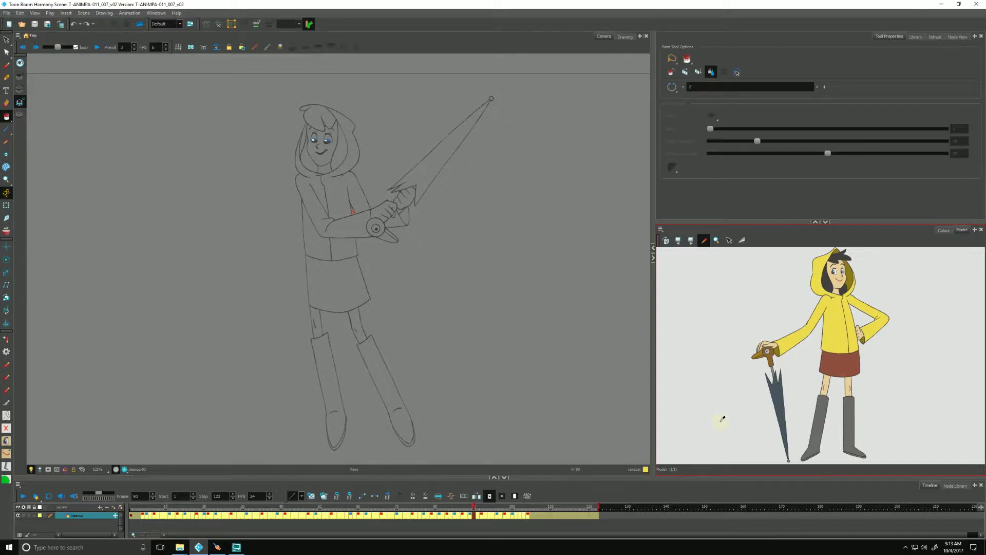
drag(962, 229, 85, 136)
drag(180, 140, 132, 85)
mouse_move(533, 366)
mouse_down()
mouse_move(253, 442)
mouse_move(268, 446)
mouse_up()
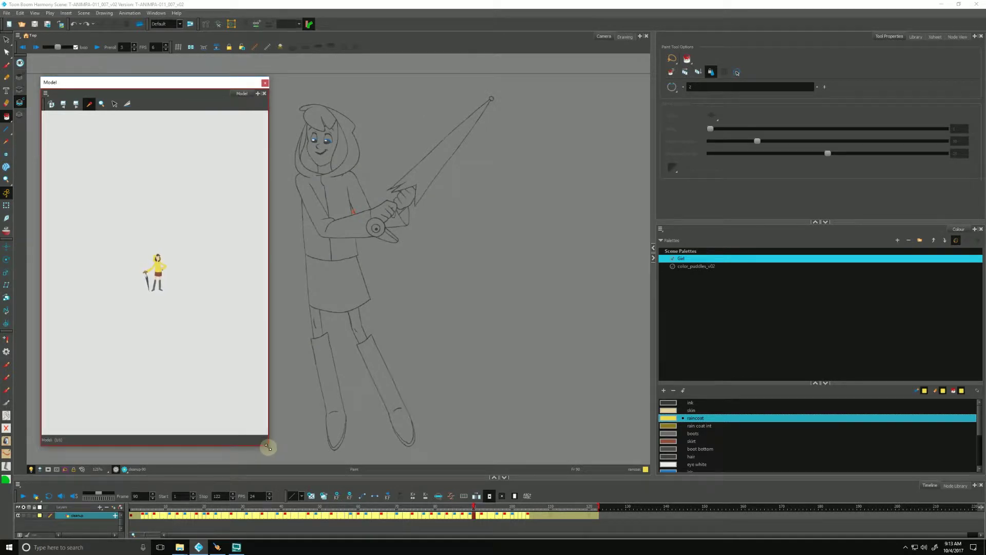
Step: Enlarge the reference girl to fill the floating Model window and reactivate the colour picker
right_click(164, 105)
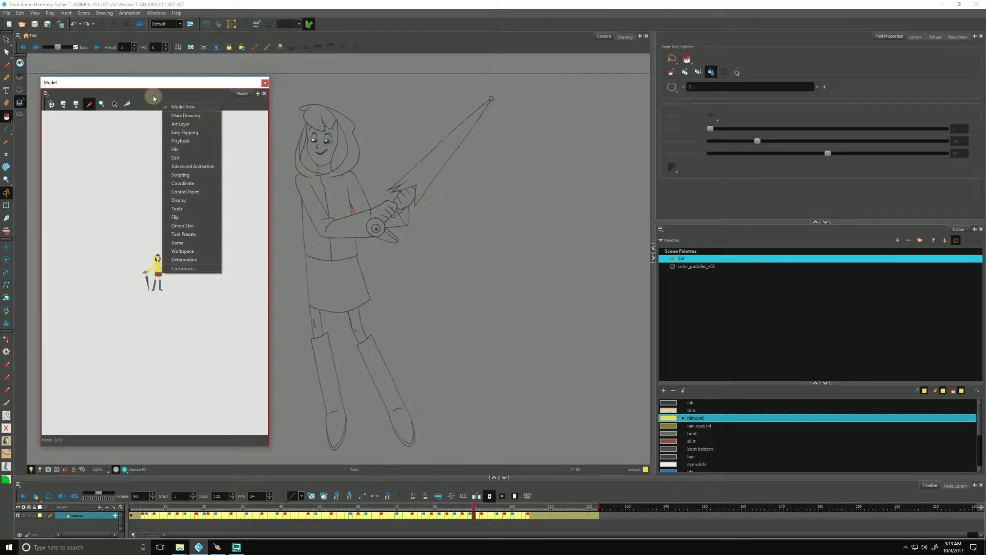
click(154, 99)
click(102, 104)
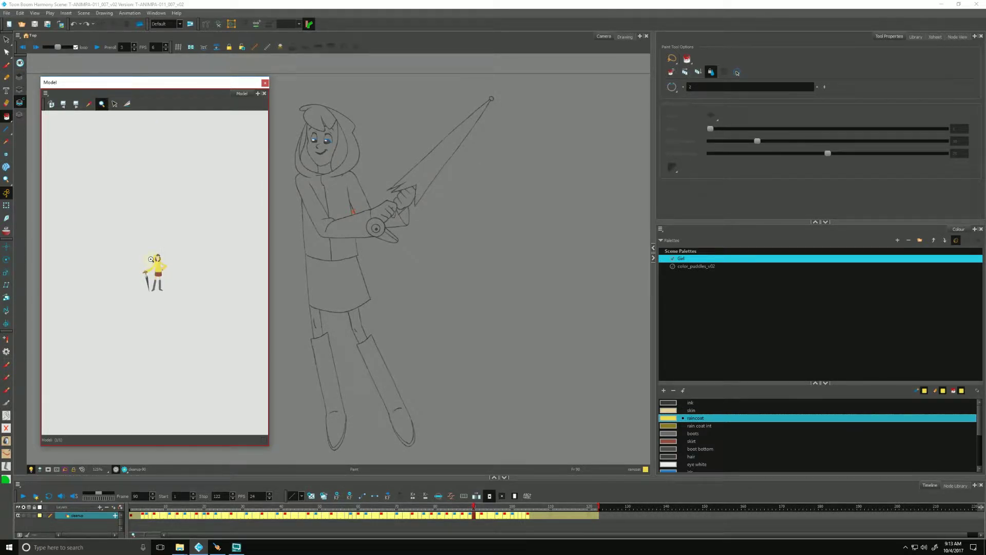
scroll(151, 278, up, 8)
drag(185, 303, 158, 351)
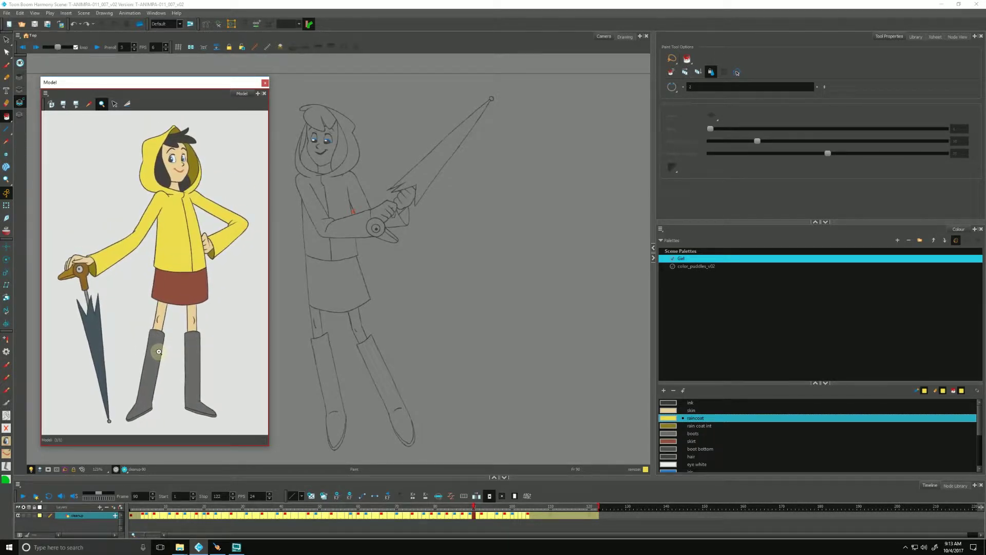
click(88, 105)
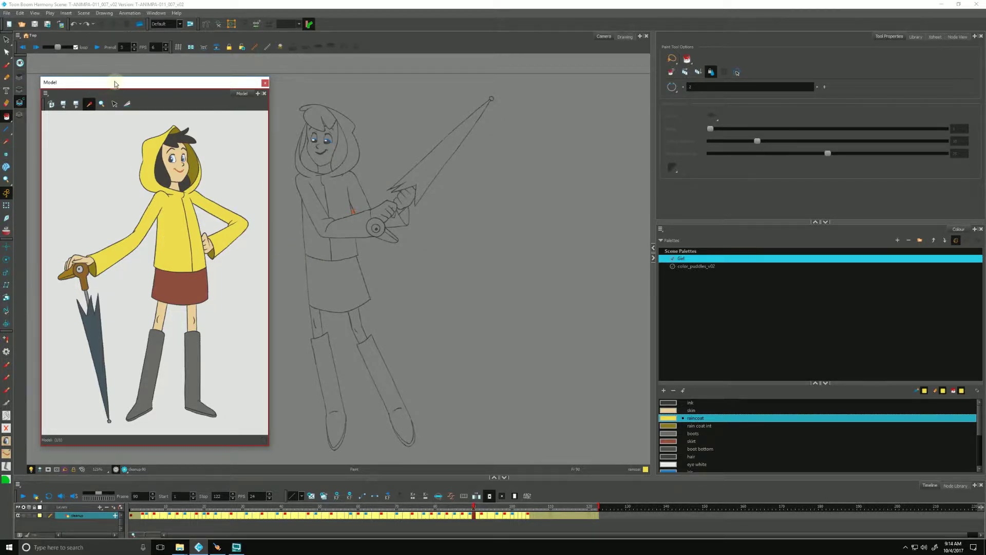
drag(115, 84, 109, 83)
Step: Make Line Art the current layer and activate the Brush tool in Repaint mode
mouse_move(473, 505)
mouse_down()
mouse_move(435, 511)
mouse_move(474, 510)
mouse_up()
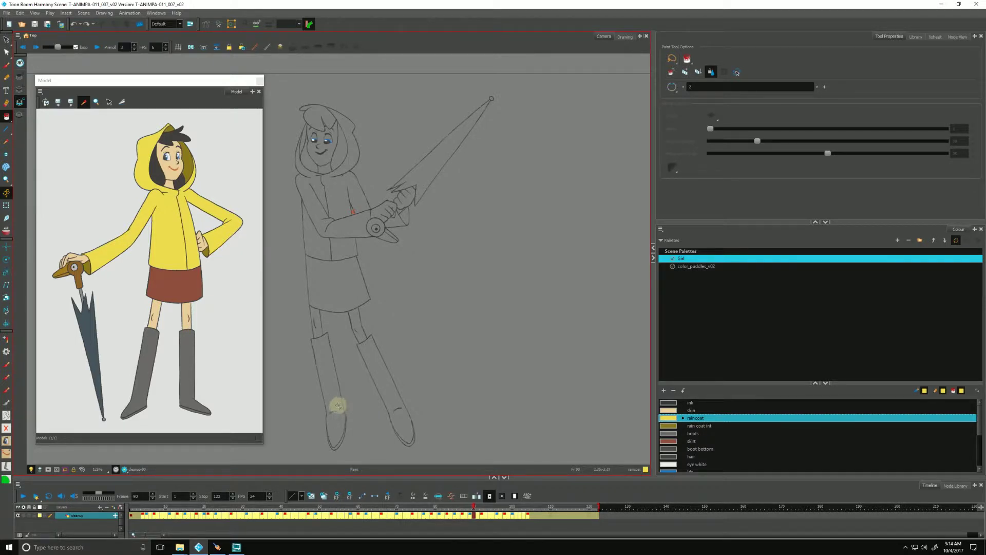
key(space)
drag(339, 418, 357, 420)
click(19, 89)
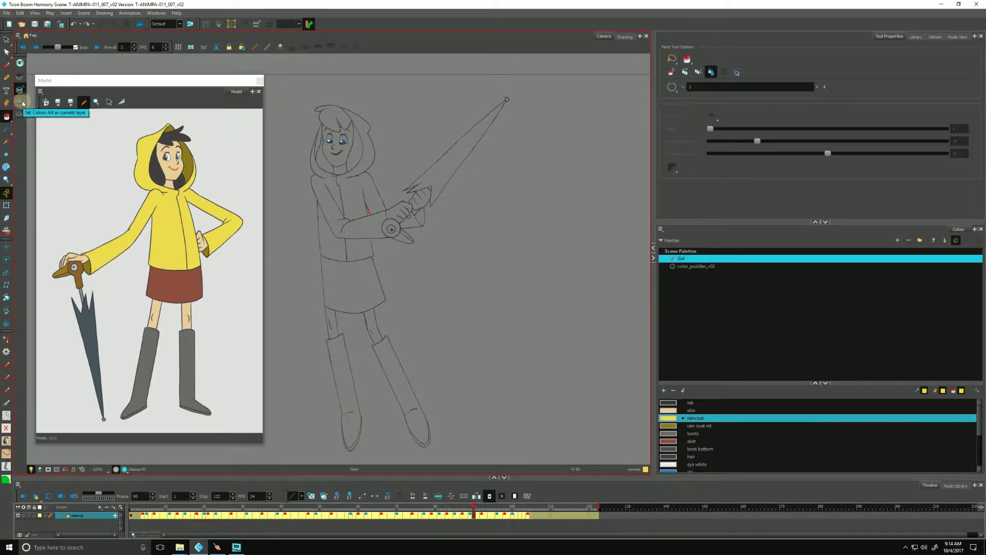
click(6, 65)
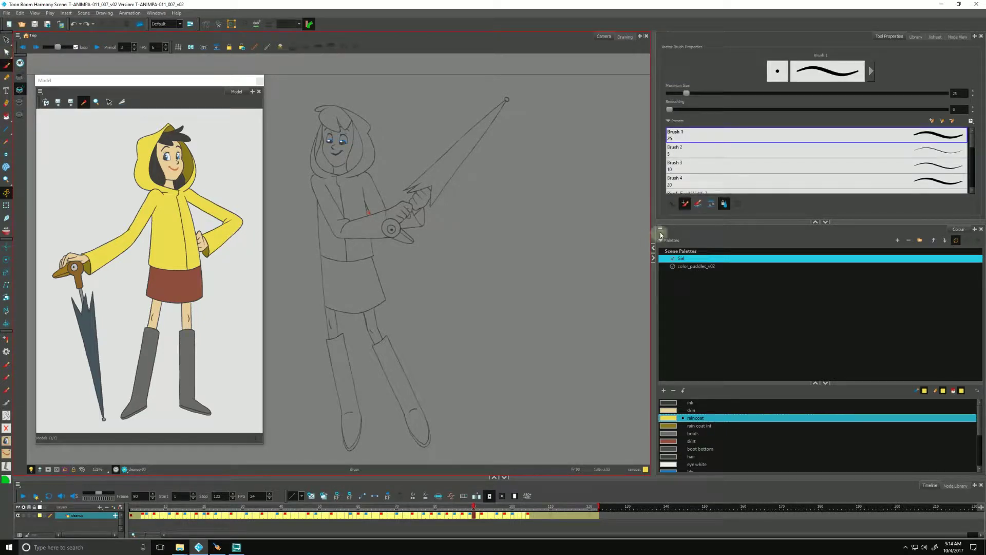
drag(677, 223, 680, 286)
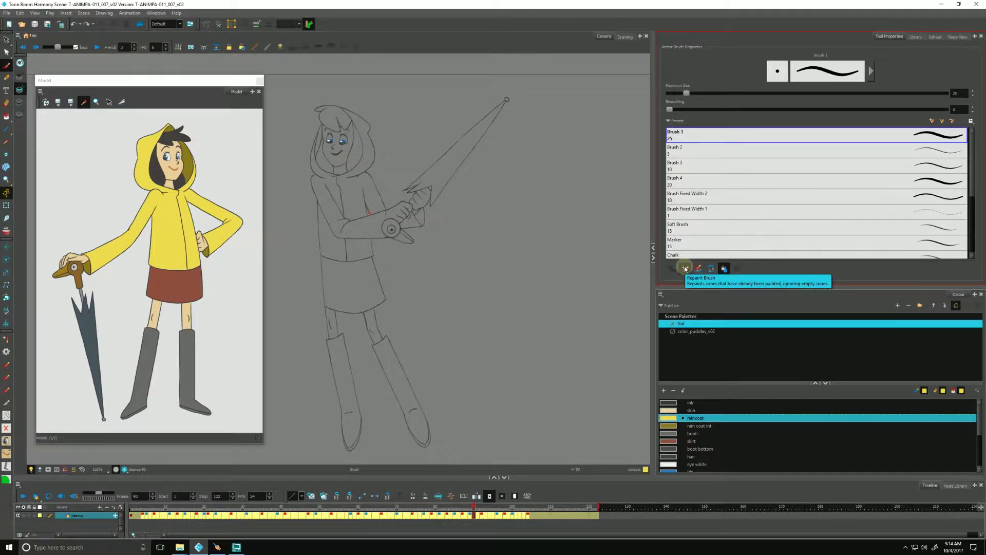
click(685, 269)
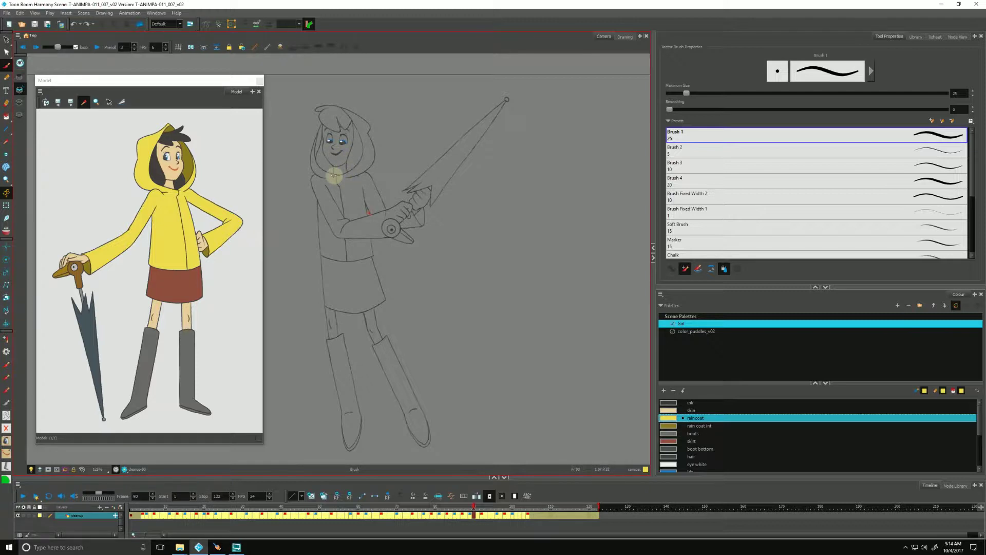
Step: Pick the mouth colour from the model and repaint the girl's mouth line with it
scroll(334, 156, up, 3)
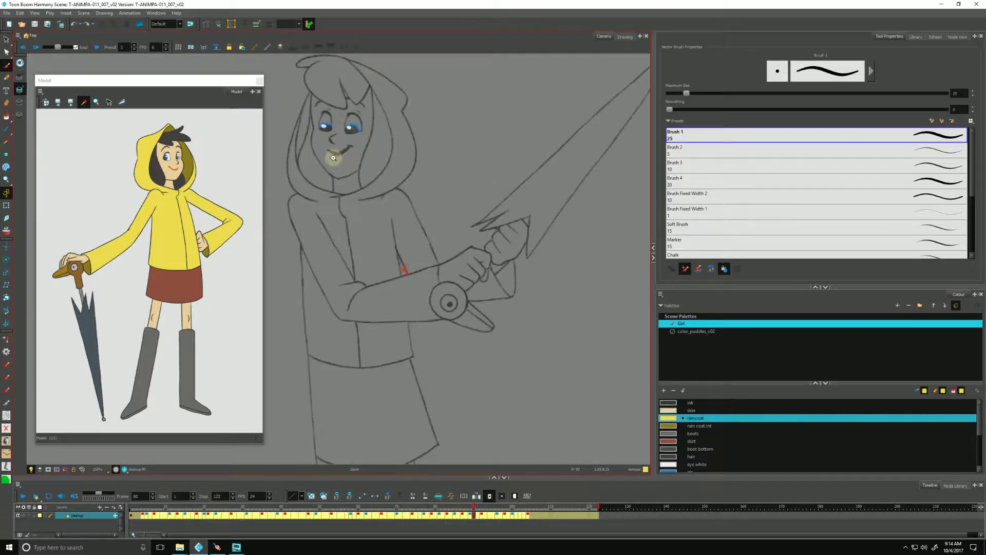
scroll(334, 158, up, 2)
drag(339, 168, 401, 256)
click(179, 165)
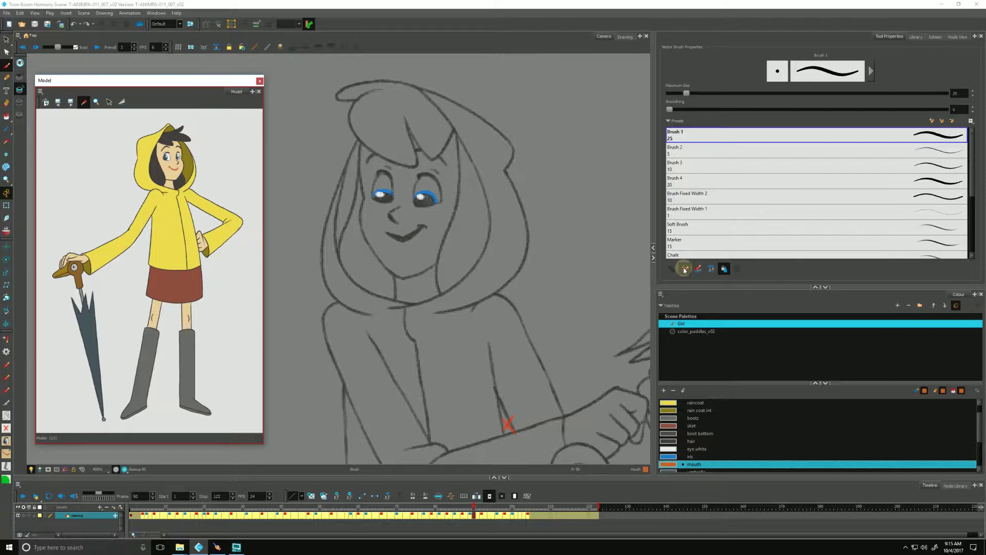
drag(419, 234, 394, 242)
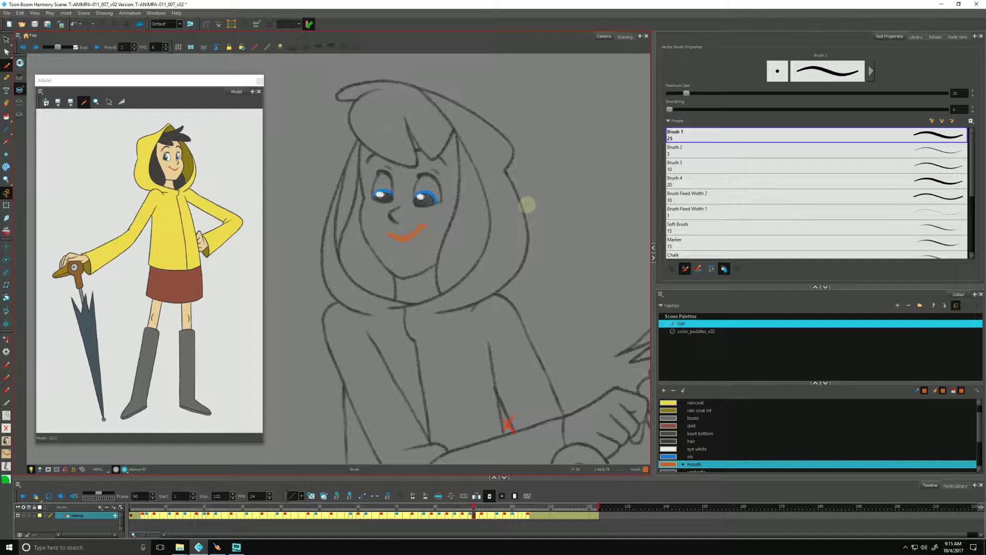
Step: Try repainting the hood's outer line in the mouth colour, and undo the stroke
mouse_move(526, 205)
mouse_down()
mouse_move(503, 179)
mouse_move(524, 217)
mouse_move(526, 270)
mouse_move(500, 283)
mouse_move(520, 241)
mouse_move(505, 189)
mouse_up()
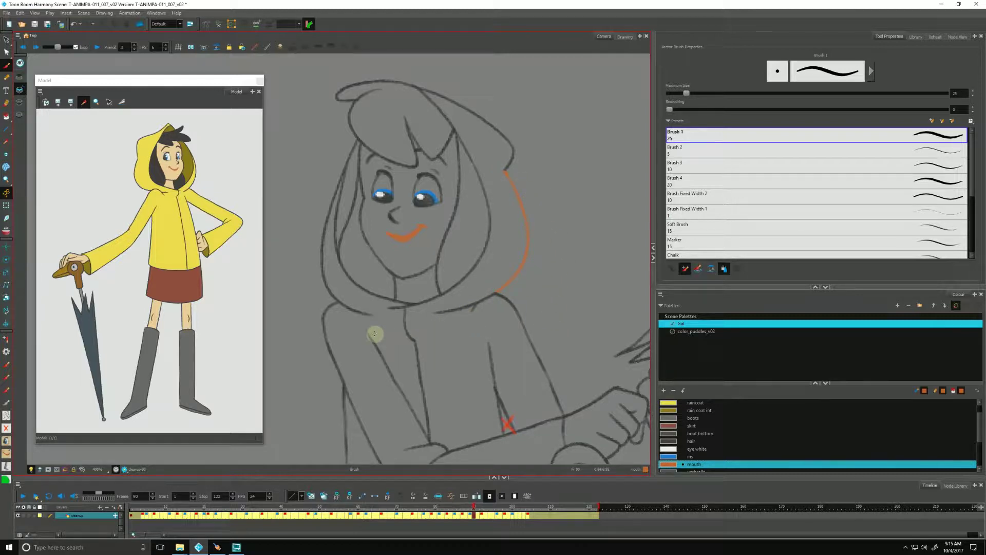
key(ctrl+z)
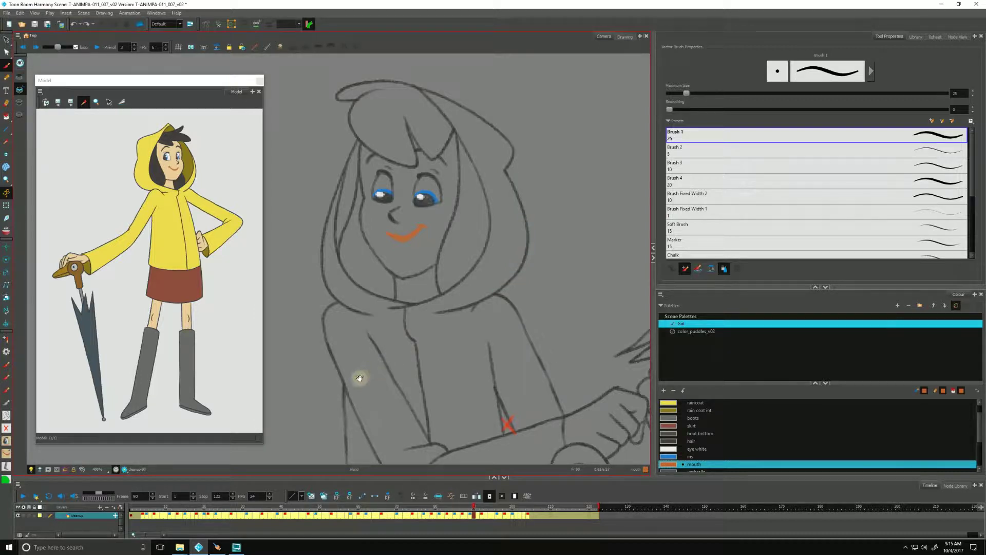
Step: Make Colour Art the current layer and activate the Paint tool with the raincoat colour picked from the model
mouse_move(367, 392)
mouse_down()
mouse_move(358, 357)
mouse_move(368, 393)
mouse_move(360, 413)
mouse_move(374, 249)
mouse_up()
key(alt+z)
key(2)
drag(348, 382, 359, 354)
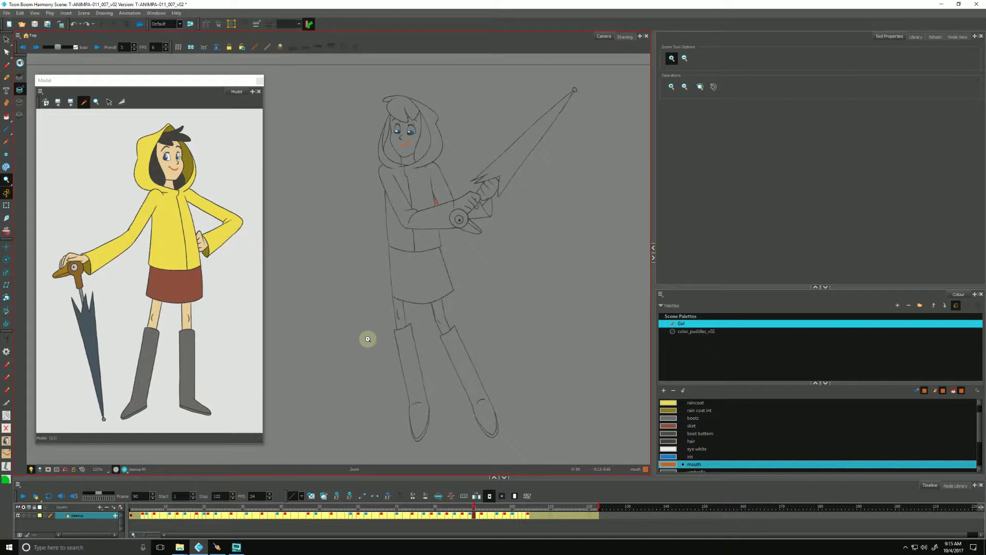
click(20, 101)
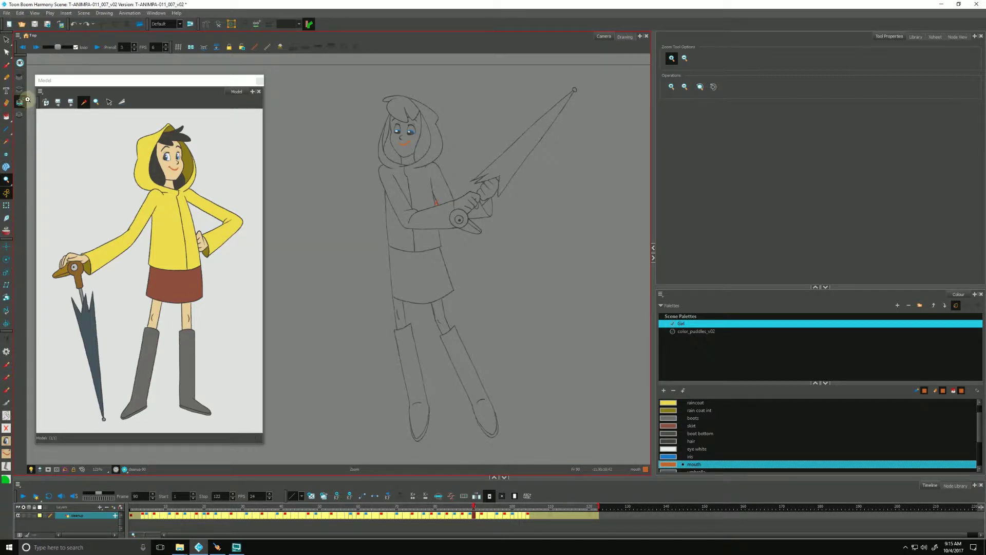
click(7, 117)
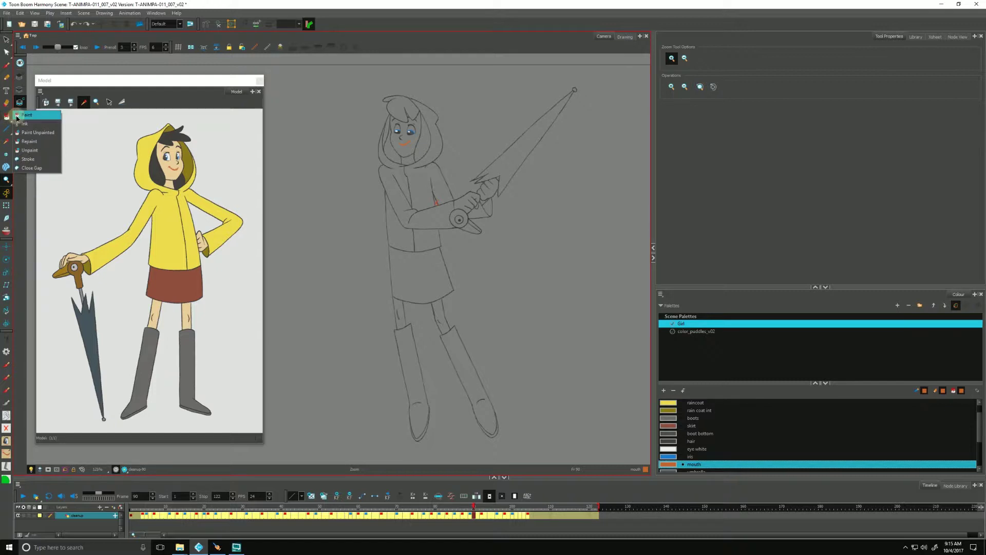
click(22, 117)
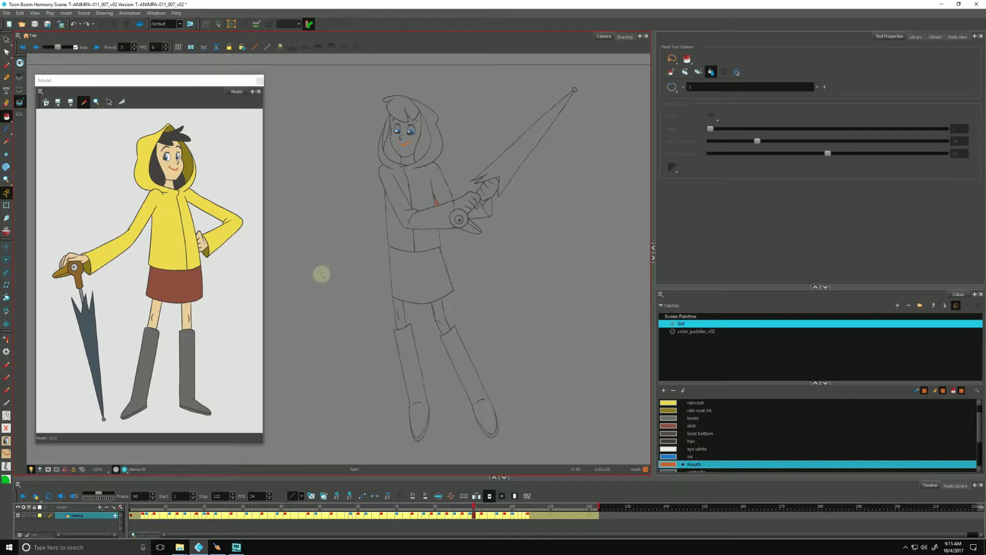
click(172, 217)
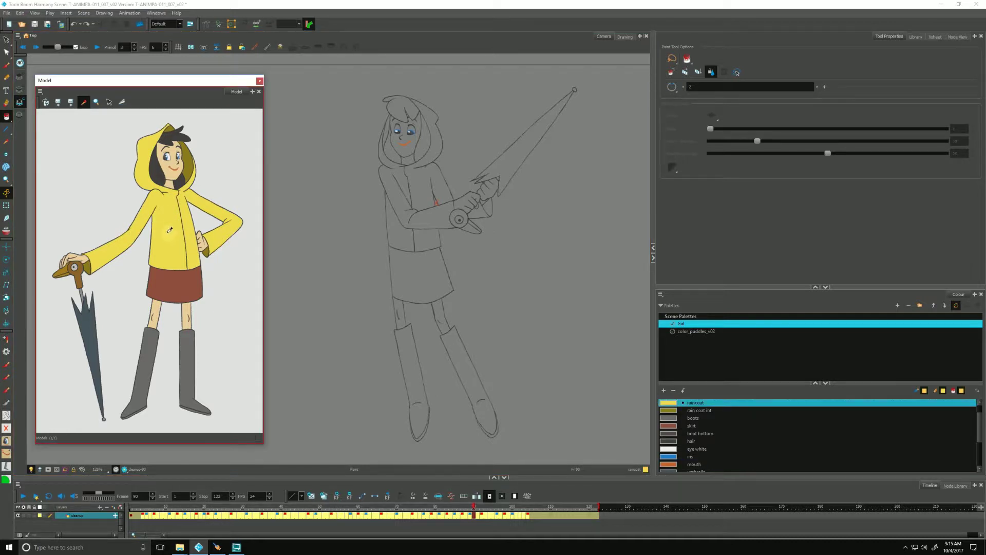
Step: Try filling the raincoat and hood sections one by one with the raincoat colour, and undo the fills
click(400, 241)
click(423, 240)
click(419, 222)
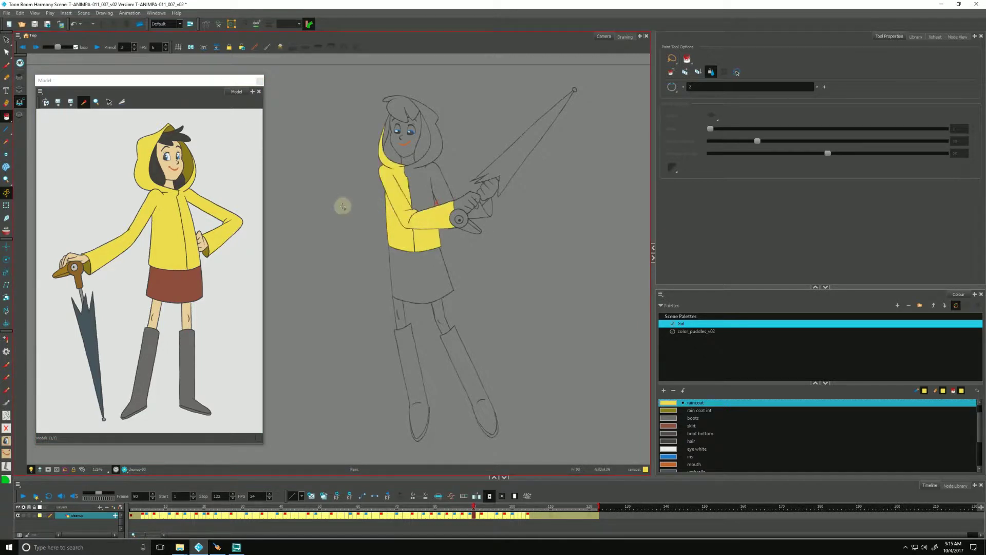
click(421, 196)
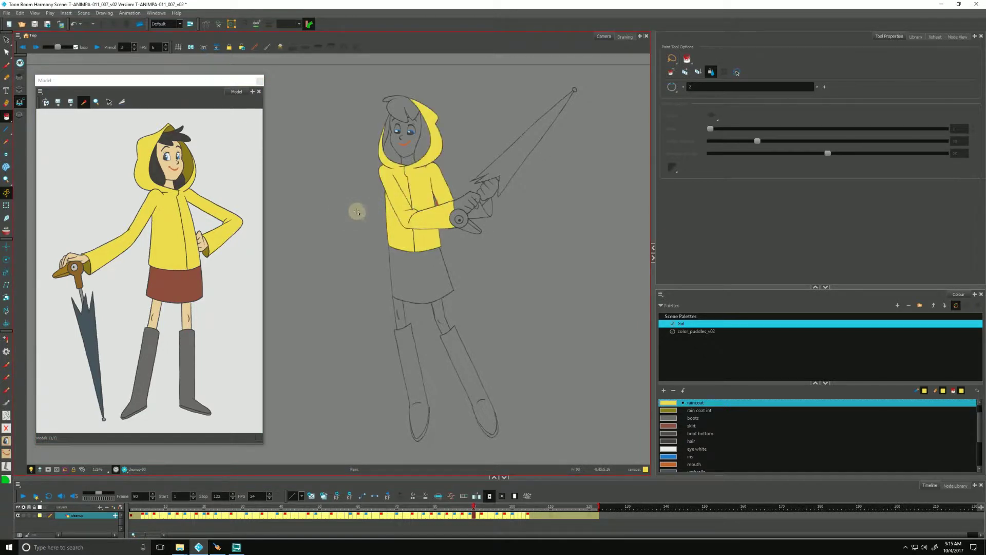
key(ctrl+z)
key(ctrl+z)
key(ctrl+z)
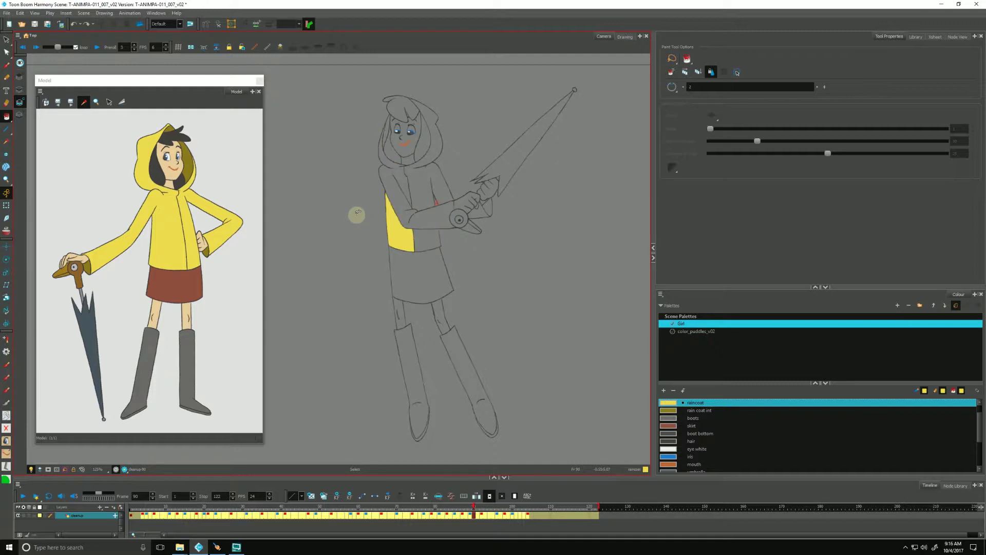
key(ctrl+z)
Step: Try filling several raincoat areas in a single Paint stroke, and undo the result
mouse_move(457, 173)
mouse_down()
mouse_move(438, 202)
mouse_move(290, 253)
mouse_up()
click(426, 240)
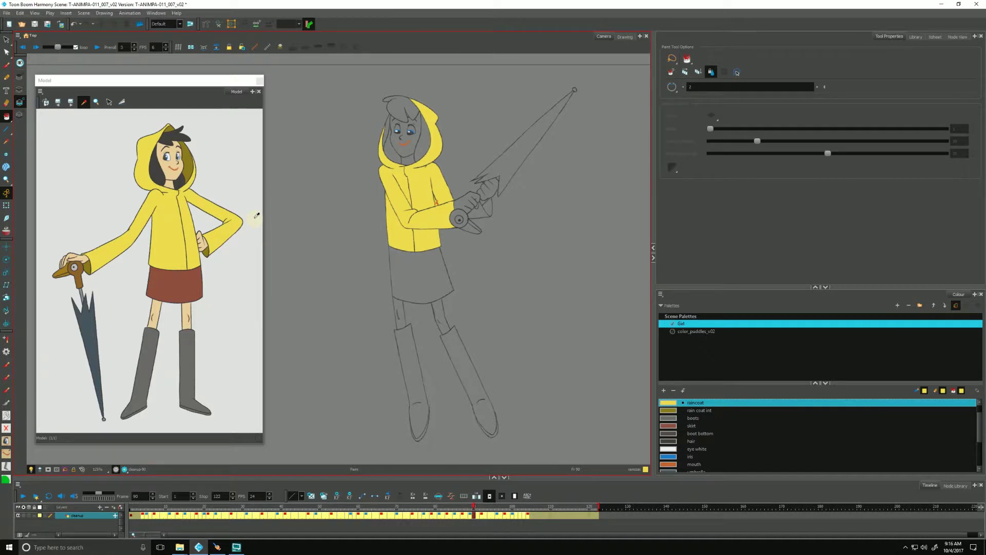
drag(405, 236, 393, 248)
key(ctrl+z)
key(ctrl+z)
key(ctrl+z)
key(ctrl+z)
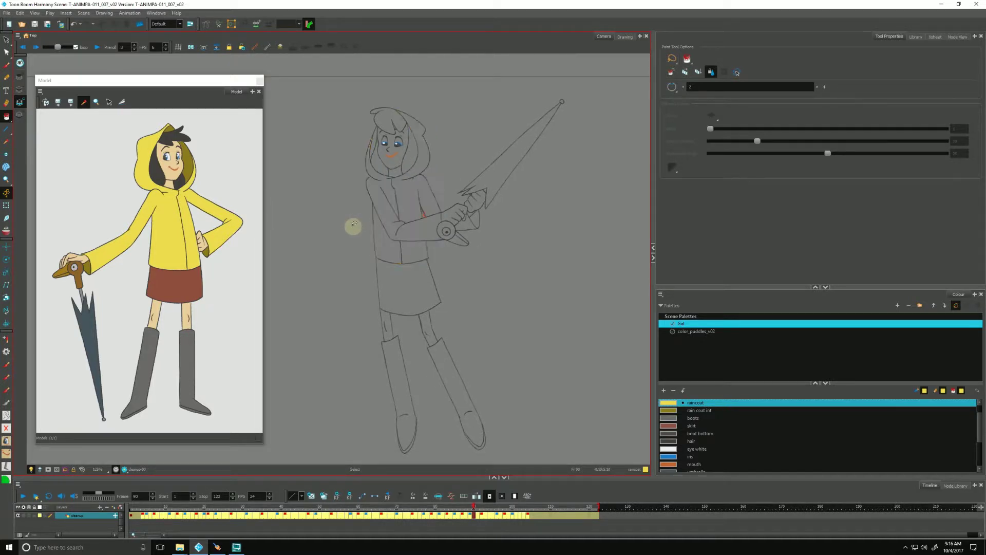
click(20, 13)
click(27, 30)
click(407, 238)
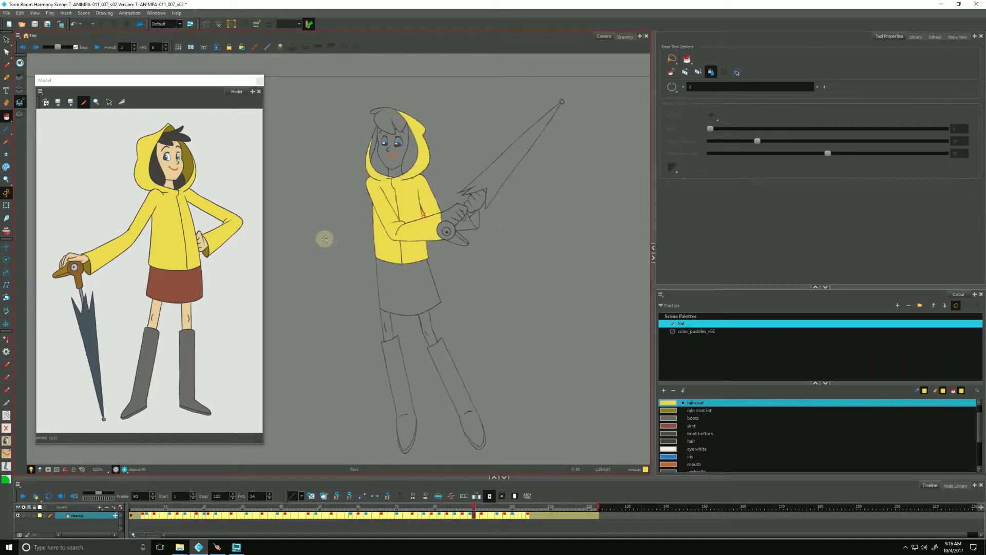
key(ctrl+z)
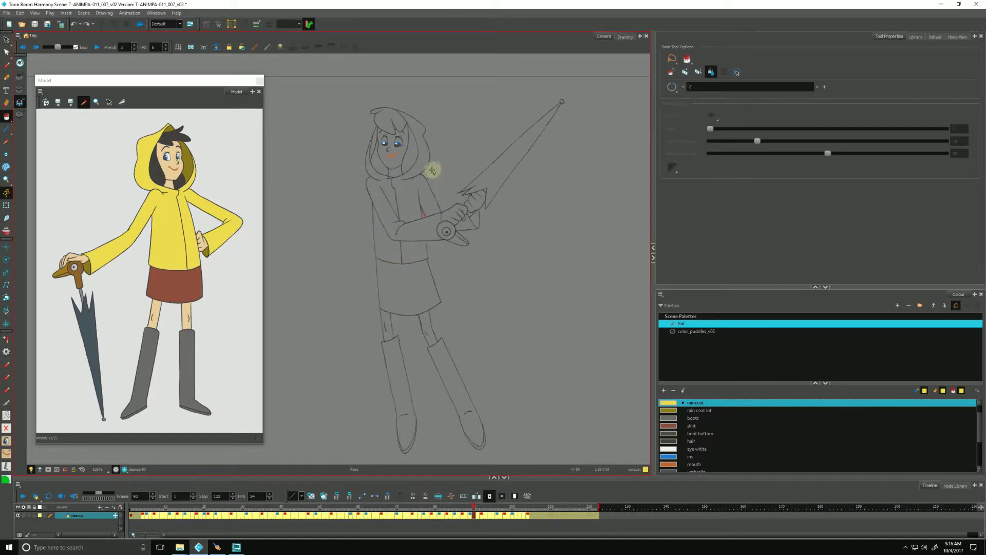
Step: Fill the girl's hood, coat body and both sleeves with the raincoat colour using sweeping Paint selections
mouse_move(432, 172)
mouse_down()
mouse_move(429, 220)
mouse_move(412, 245)
mouse_move(382, 246)
mouse_move(422, 253)
mouse_move(411, 252)
mouse_up()
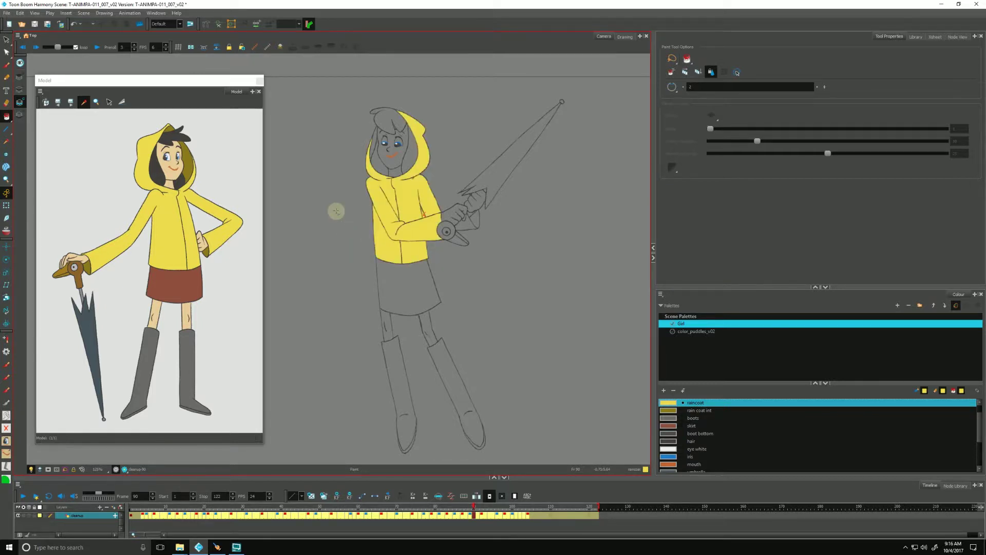
drag(349, 224, 347, 232)
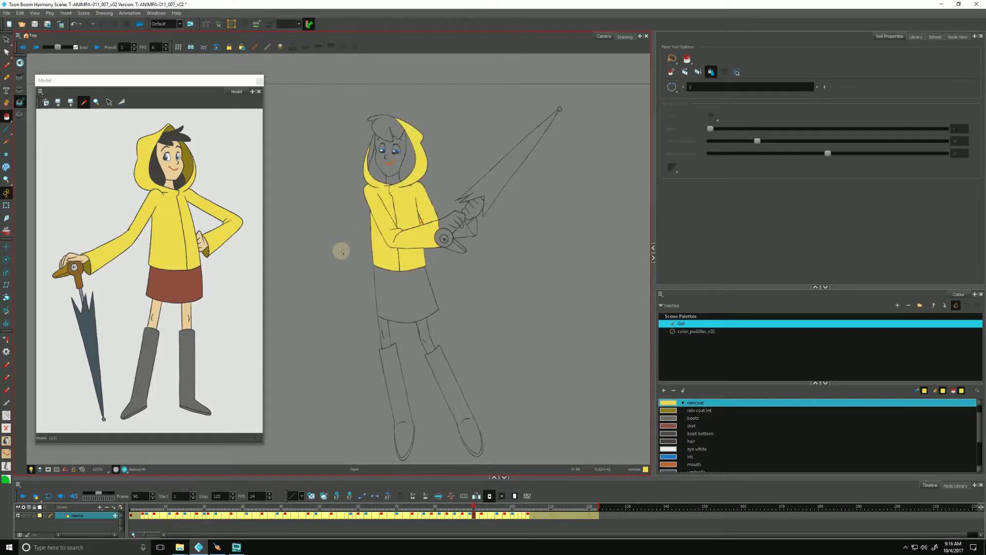
drag(482, 229, 462, 233)
drag(354, 316, 352, 314)
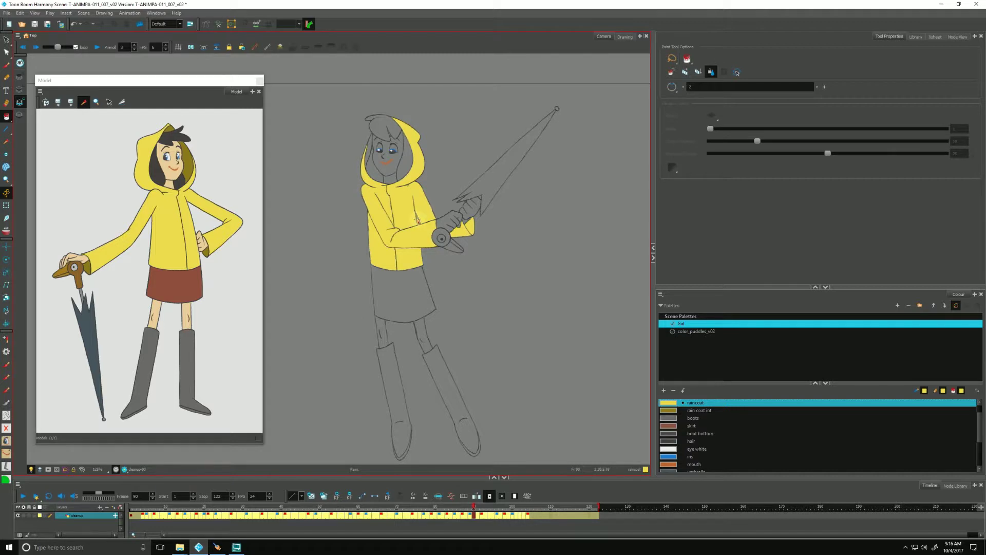
Step: Unpaint the small gap between the girl's bent arm and coat body that is marked with a red X
drag(421, 222, 420, 243)
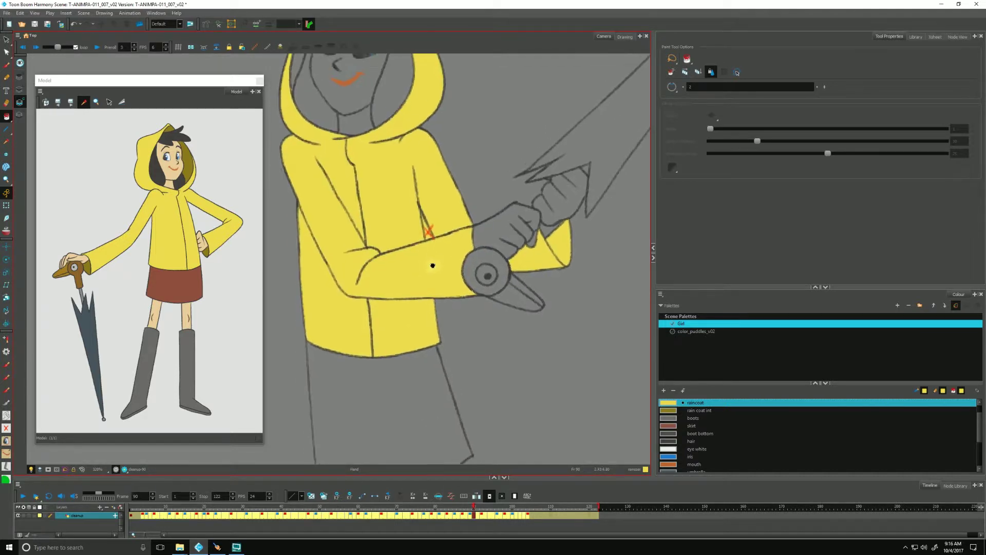
drag(433, 266, 434, 268)
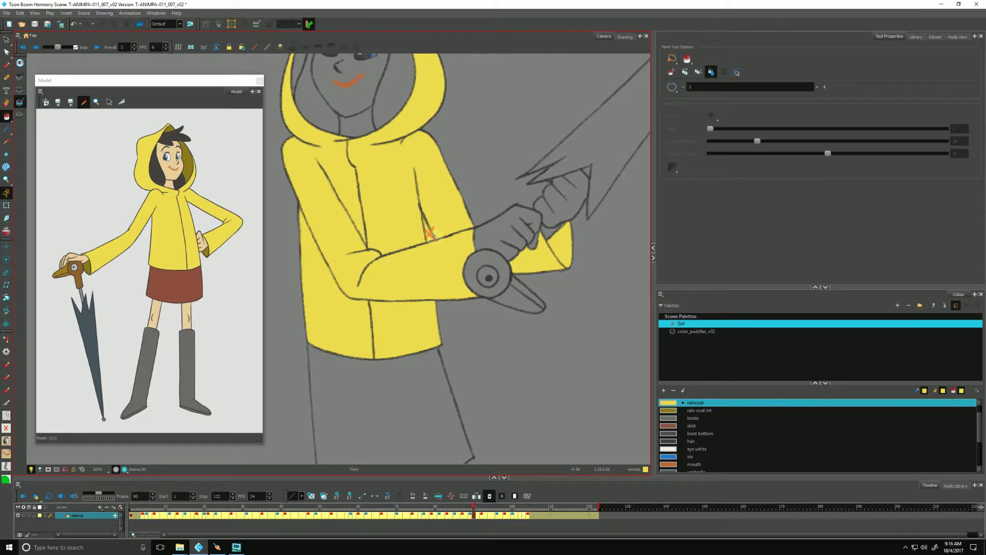
click(6, 117)
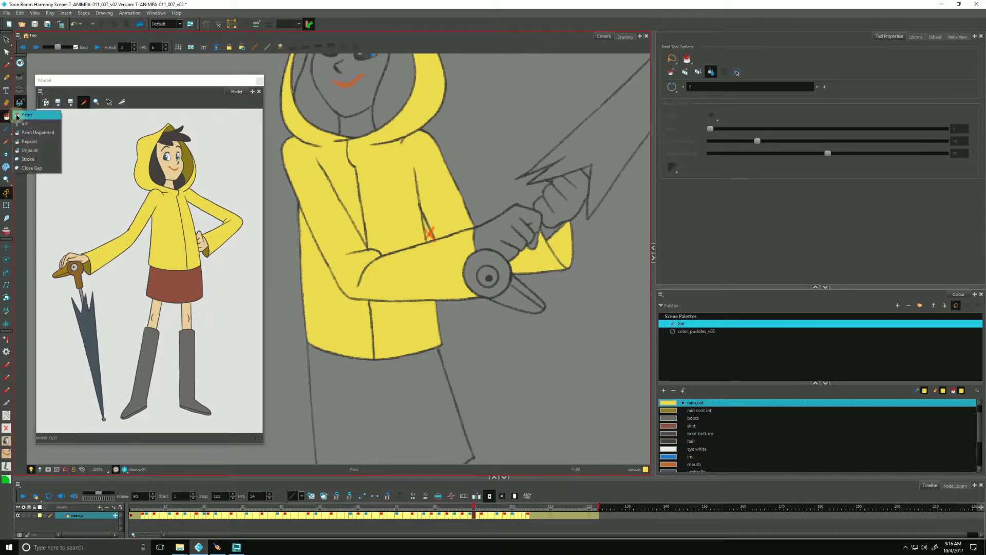
click(26, 151)
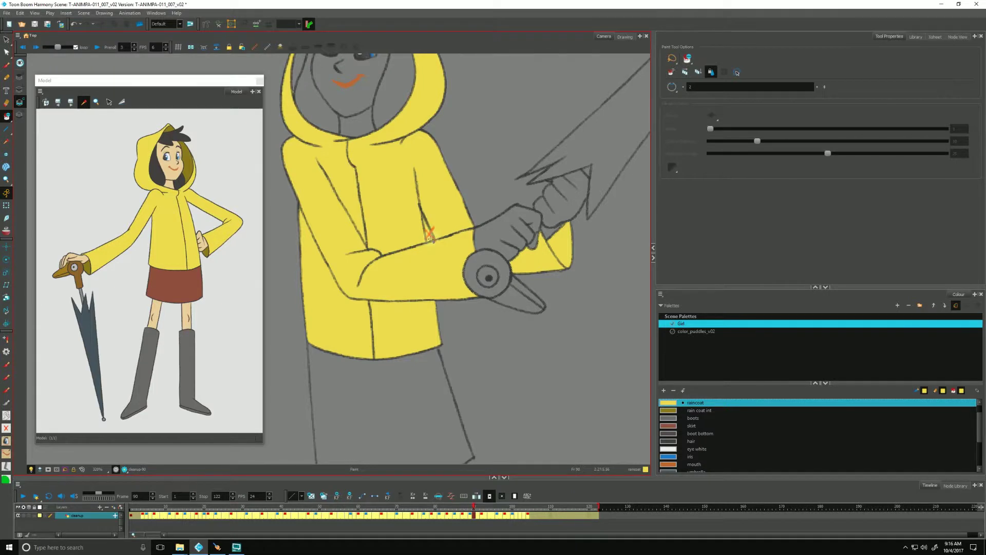
drag(448, 259, 457, 264)
mouse_move(446, 338)
mouse_down()
mouse_move(455, 343)
mouse_move(393, 375)
mouse_move(387, 396)
mouse_move(375, 379)
mouse_move(365, 391)
mouse_up()
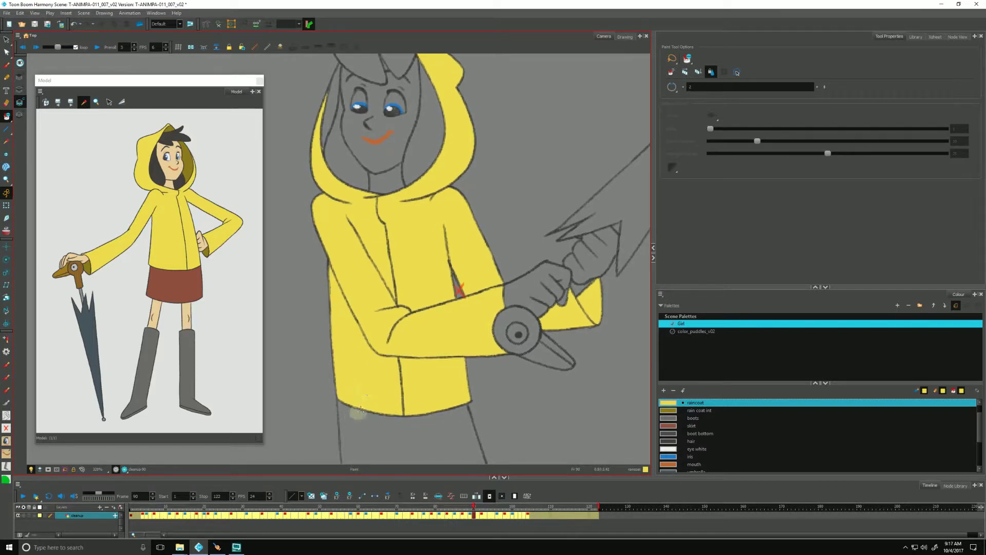
drag(350, 308, 387, 379)
Step: Fill the girl's face and neck with the skin colour picked from the model, using the Paint tool
click(7, 117)
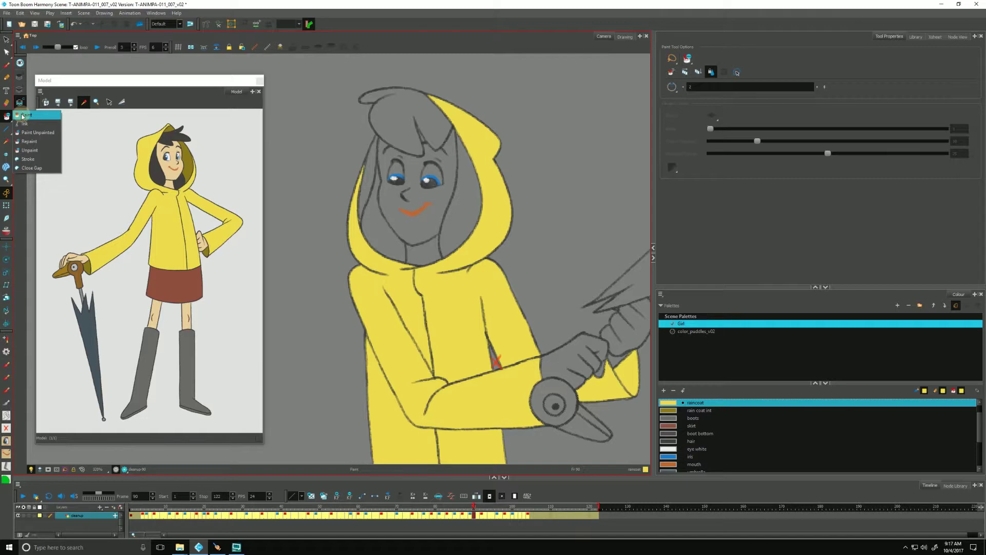
click(23, 115)
click(175, 170)
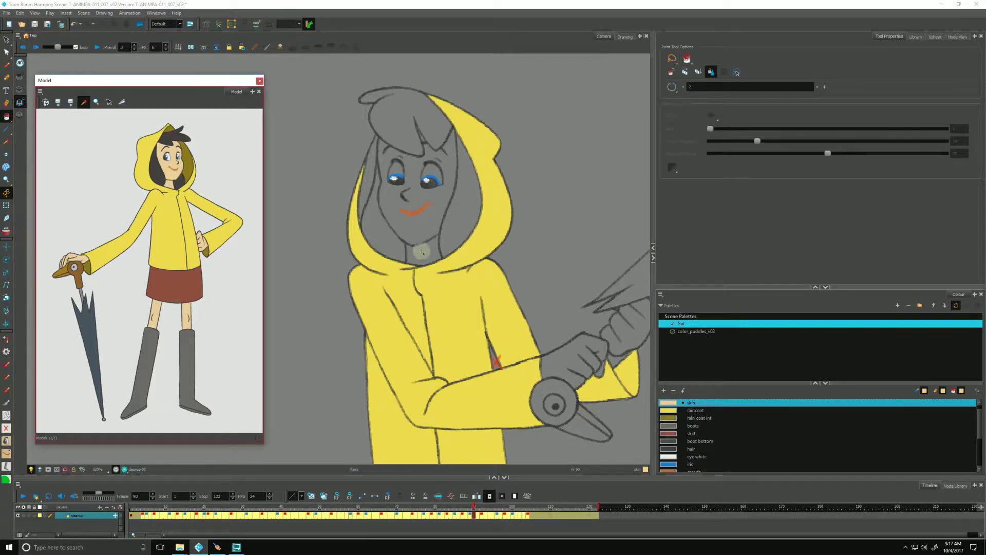
click(416, 228)
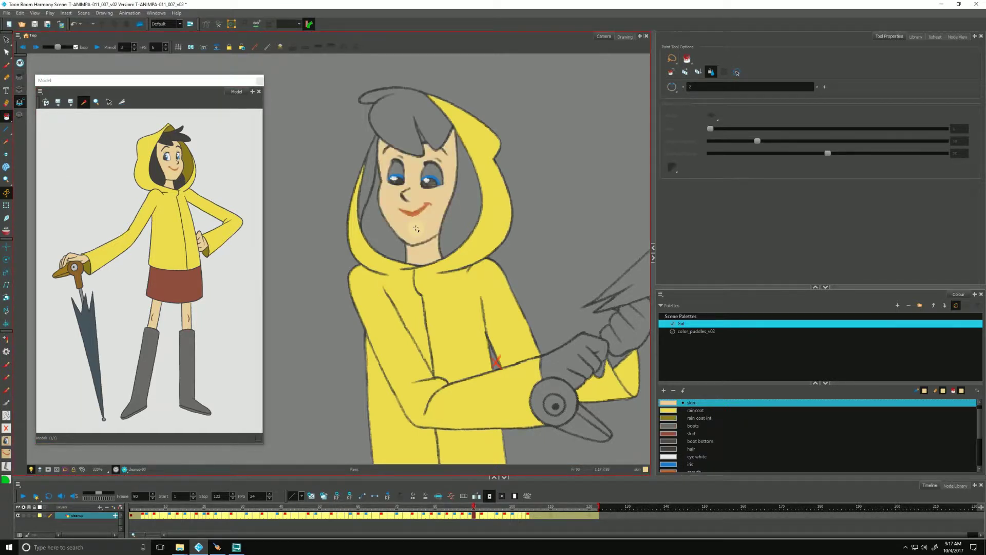
drag(428, 239, 426, 250)
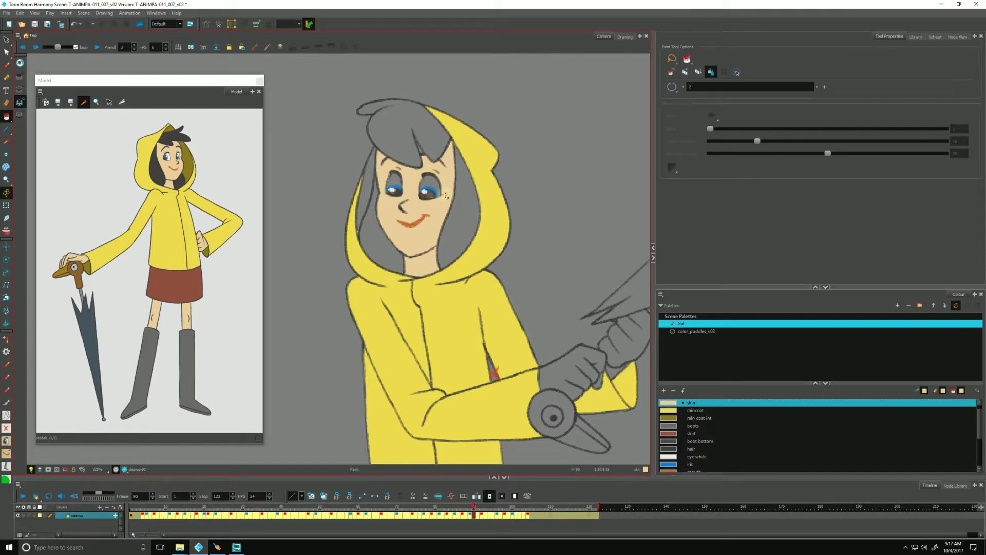
Step: Fill the whites of both eyes with the model's eye white colour in Paint Unpainted mode
click(170, 152)
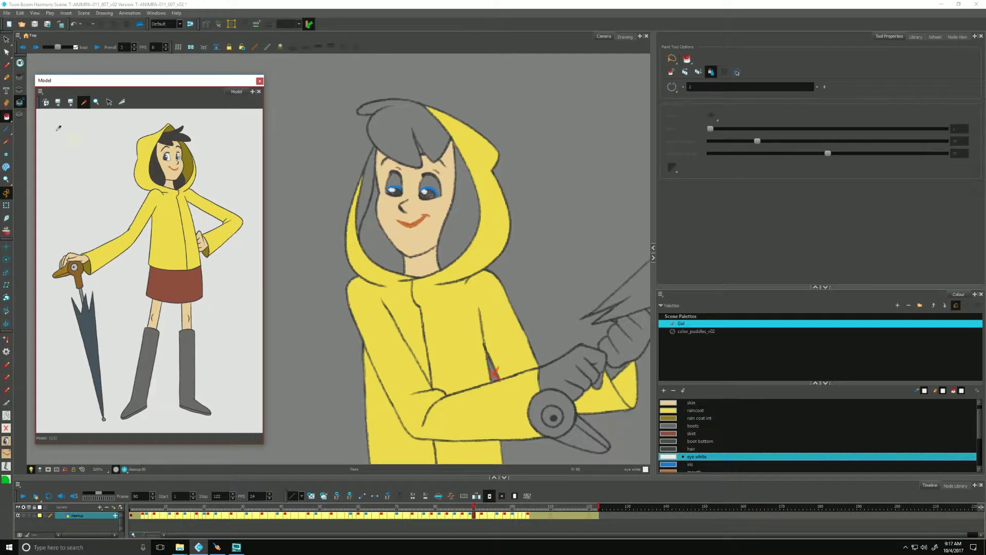
click(7, 116)
click(25, 133)
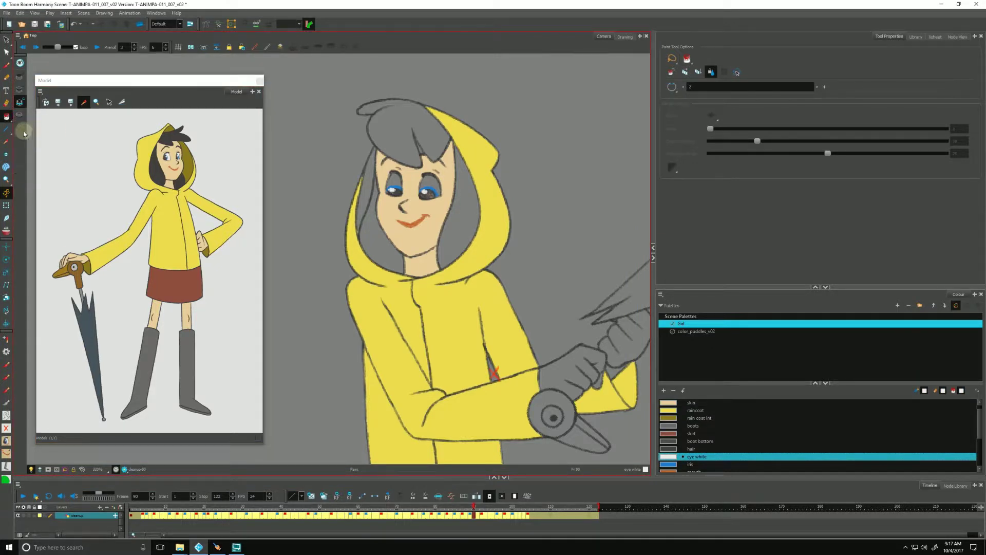
mouse_move(384, 173)
mouse_down()
mouse_move(399, 160)
mouse_move(429, 167)
mouse_move(447, 185)
mouse_move(438, 209)
mouse_move(397, 206)
mouse_move(377, 186)
mouse_move(384, 174)
mouse_up()
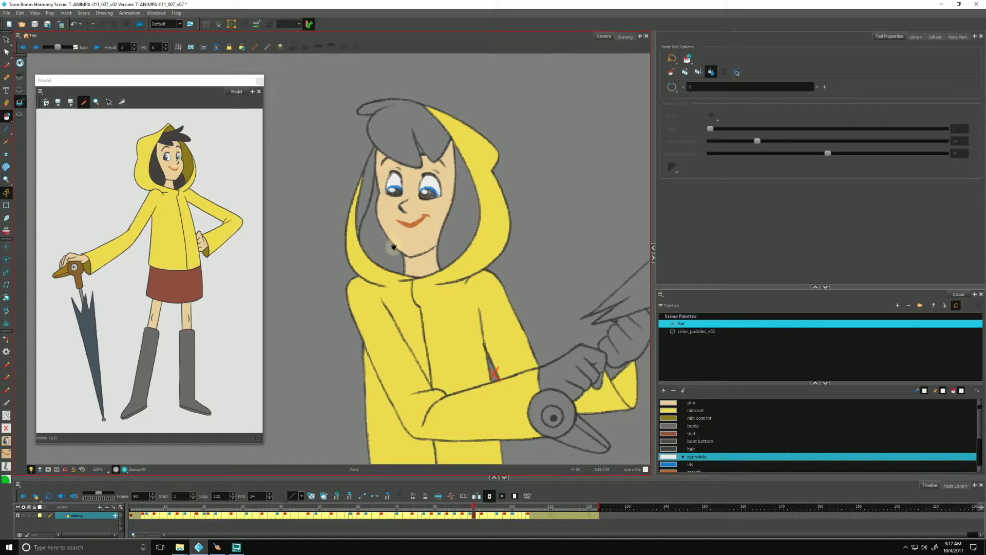
drag(388, 227, 387, 236)
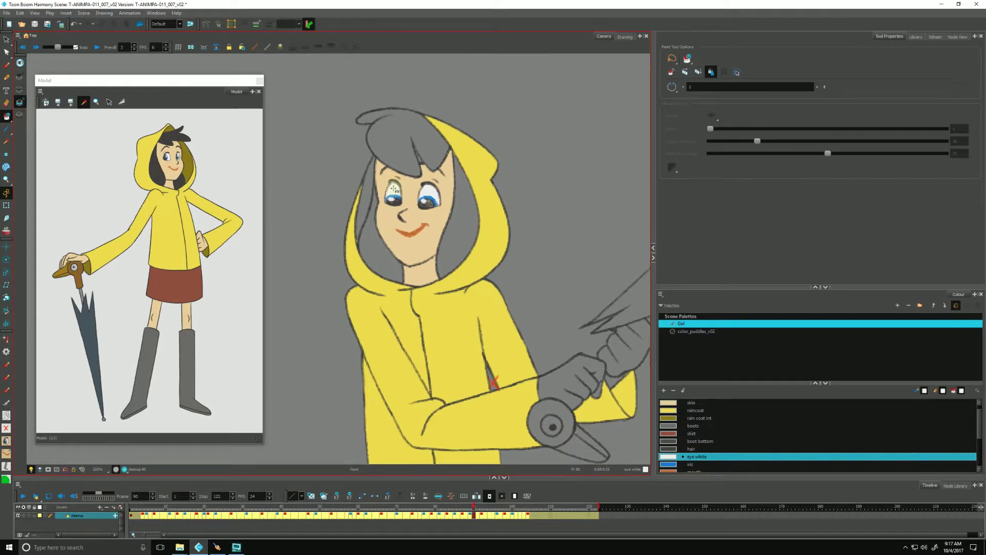
drag(425, 206, 436, 220)
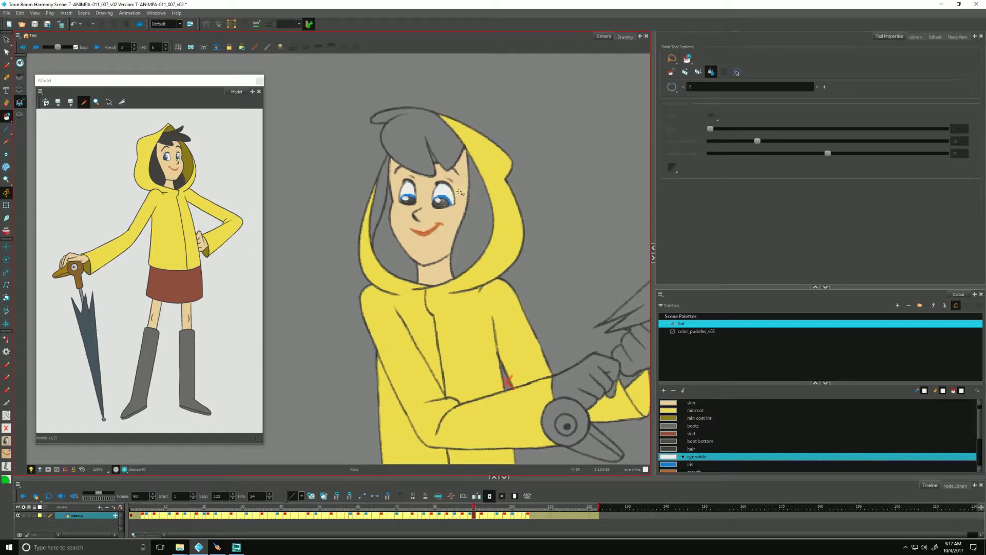
click(455, 275)
drag(412, 257, 415, 254)
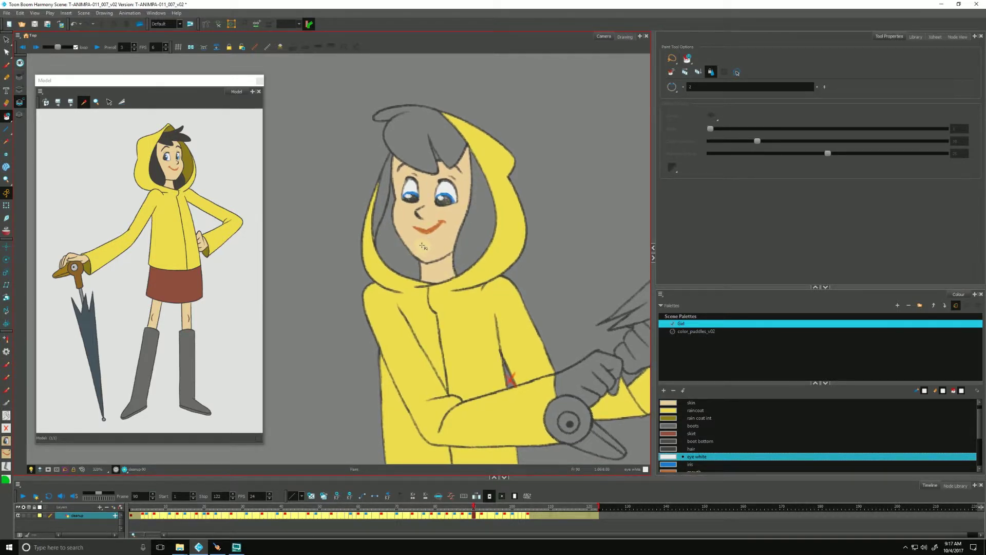
drag(422, 246, 420, 247)
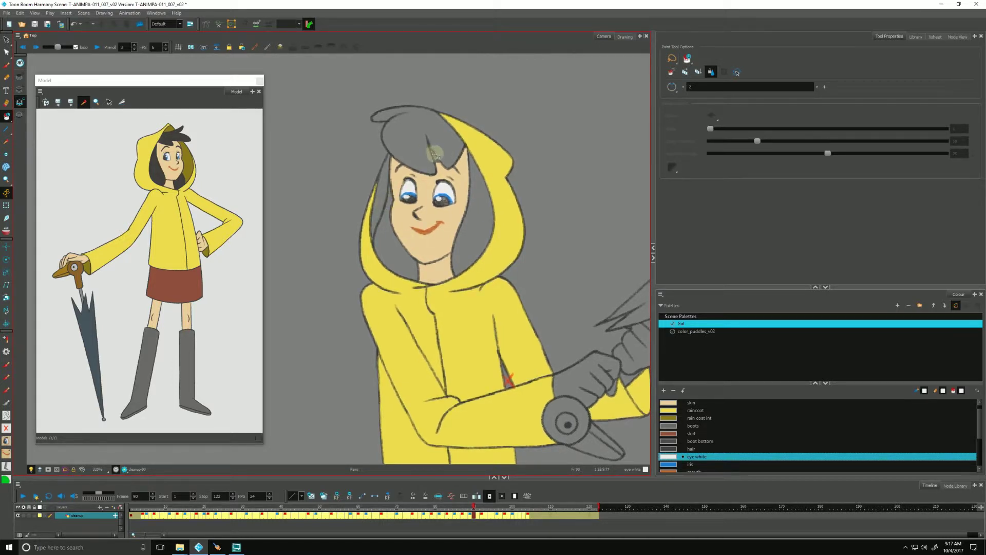
drag(416, 215, 416, 218)
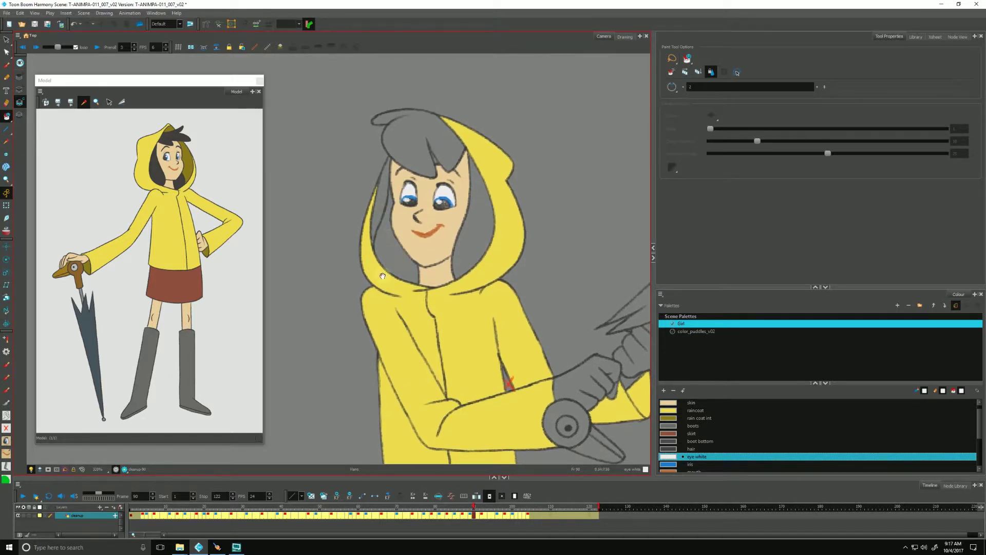
Step: Fill the hair on both sides of the face inside the hood with the model's hair colour
drag(383, 271, 379, 265)
drag(383, 303, 357, 274)
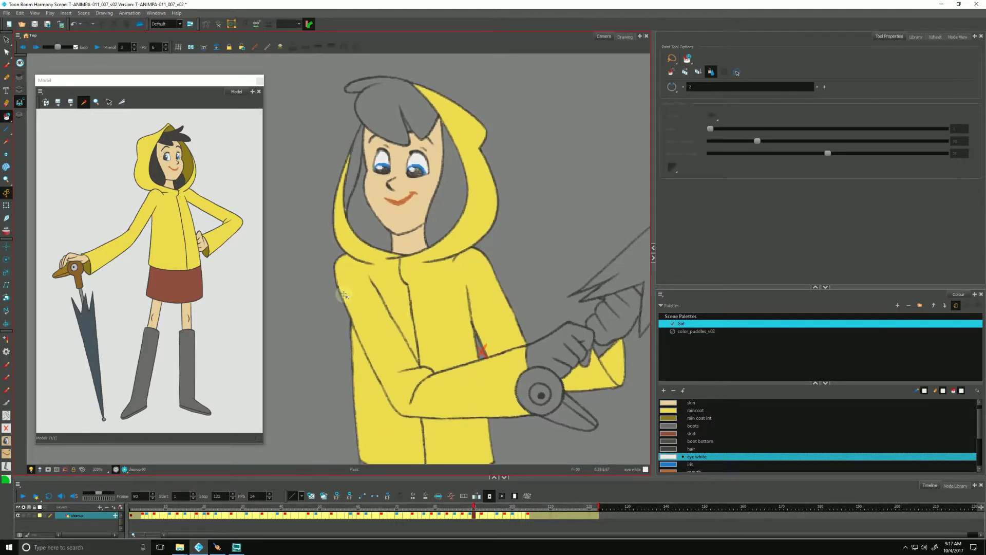
click(160, 171)
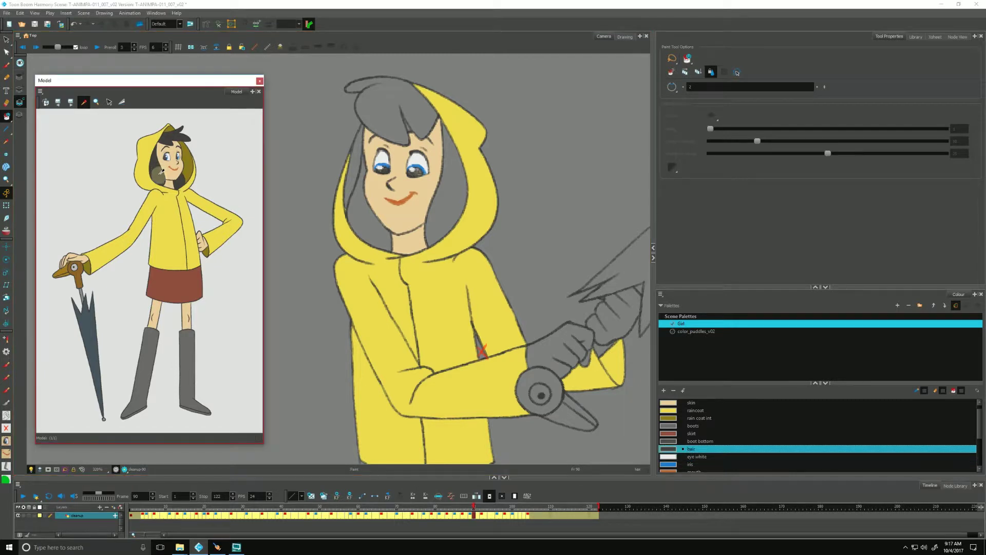
click(443, 222)
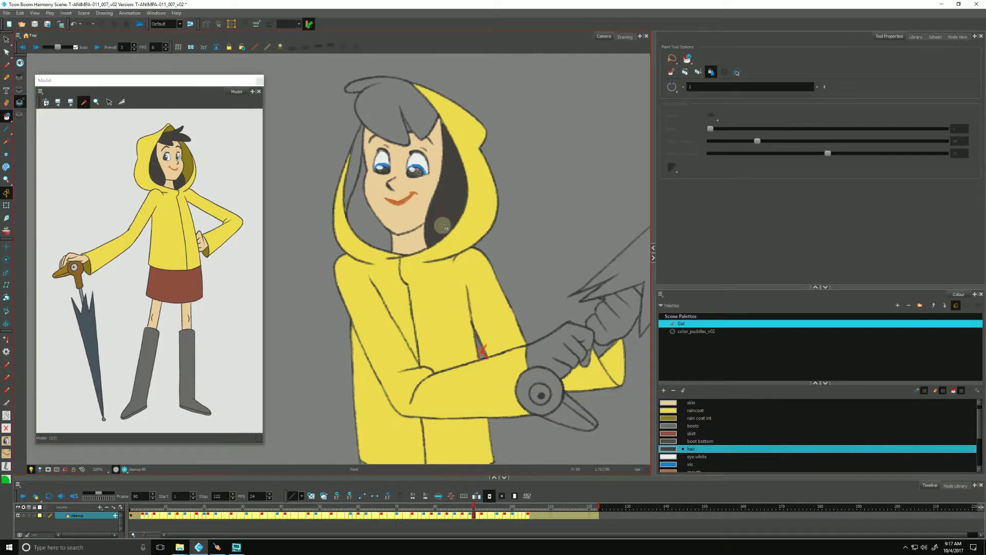
click(370, 234)
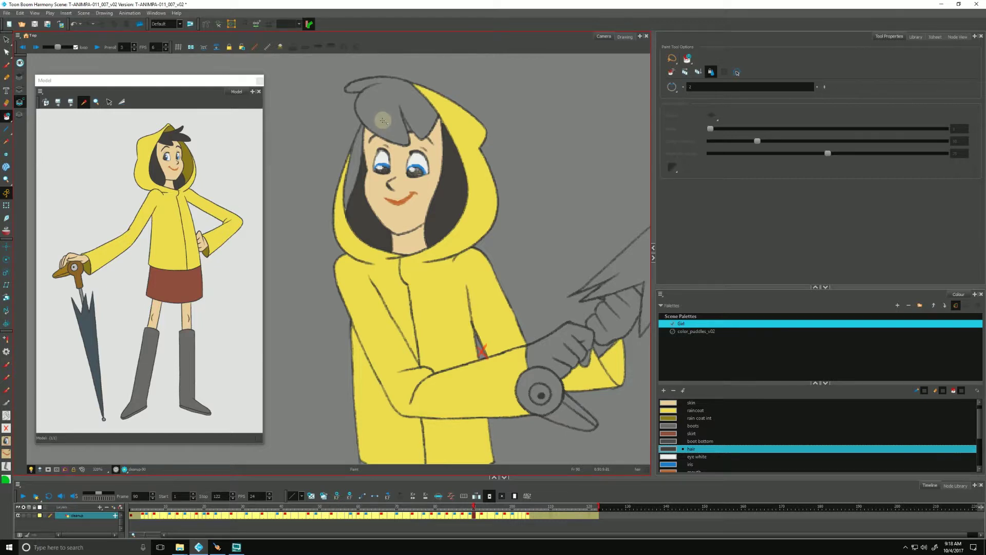
Step: Turn on Show Strokes to display the vector outlines of the girl drawing
mouse_move(382, 122)
mouse_down()
mouse_move(382, 164)
mouse_move(395, 159)
mouse_up()
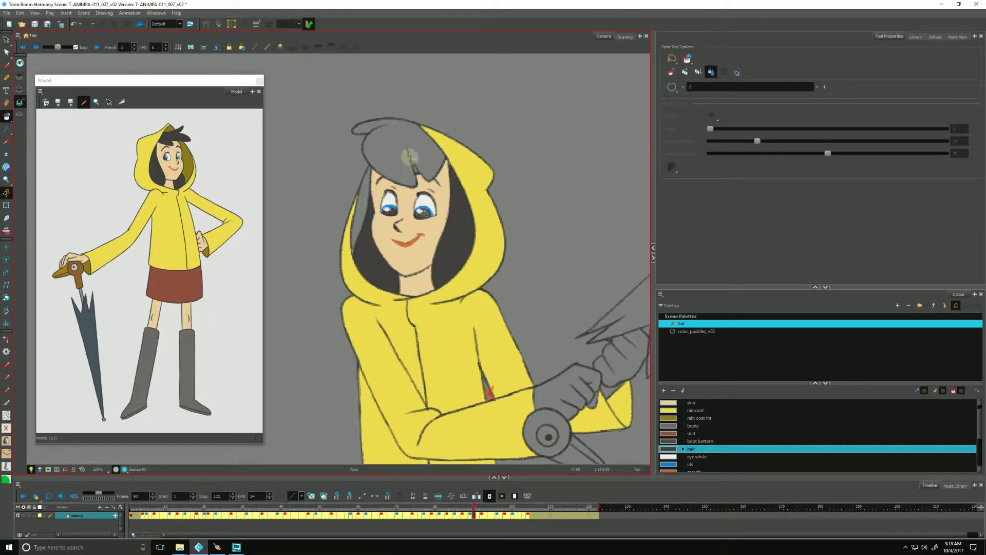
click(35, 13)
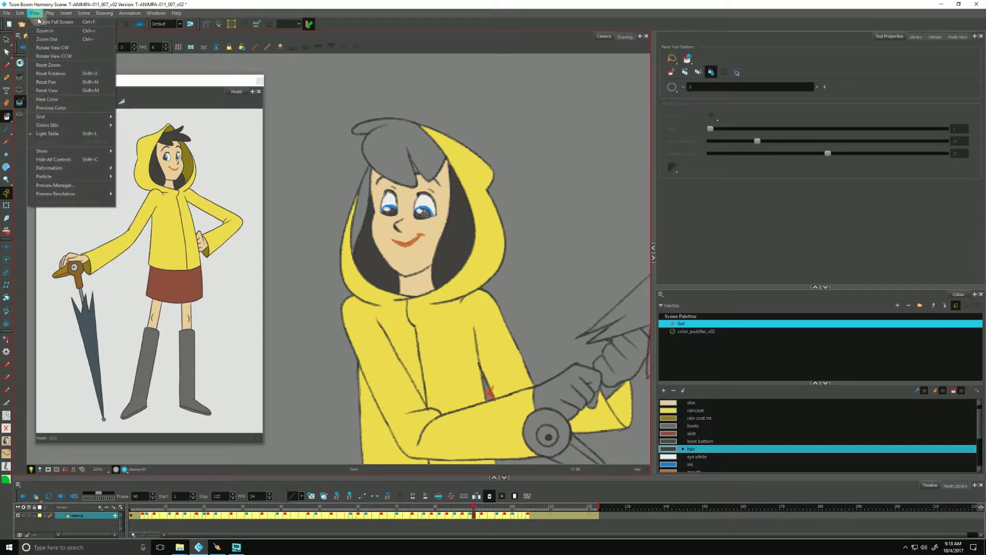
mouse_move(48, 154)
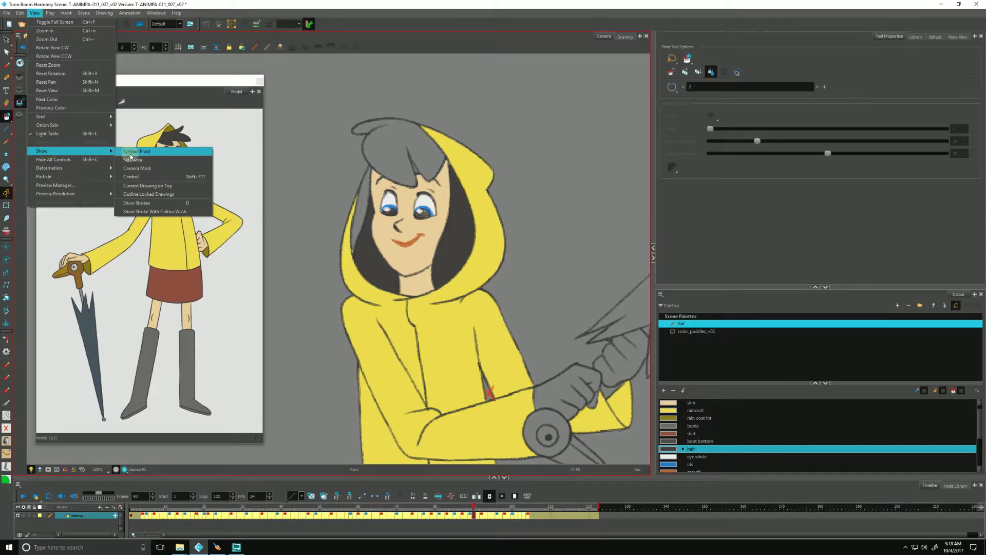
click(131, 203)
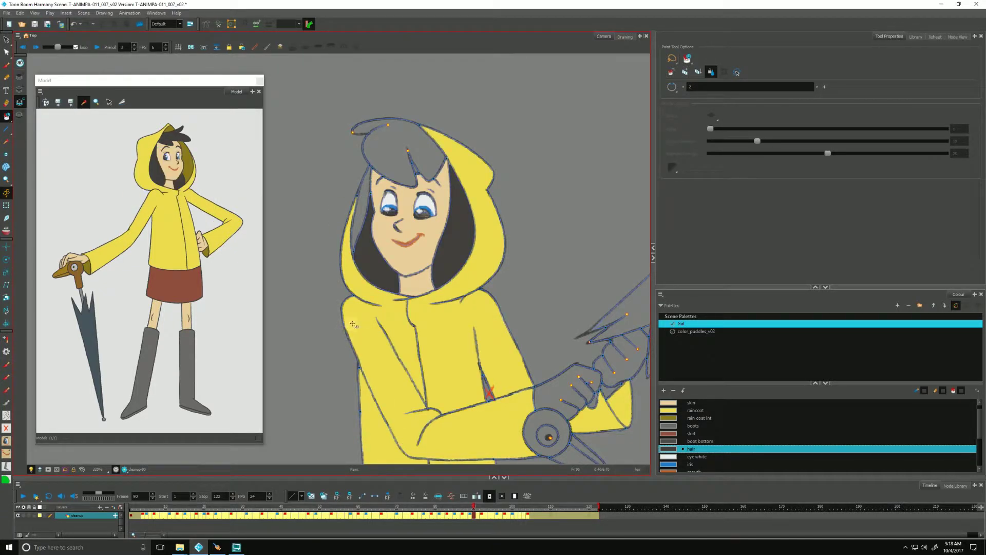
drag(410, 193, 414, 212)
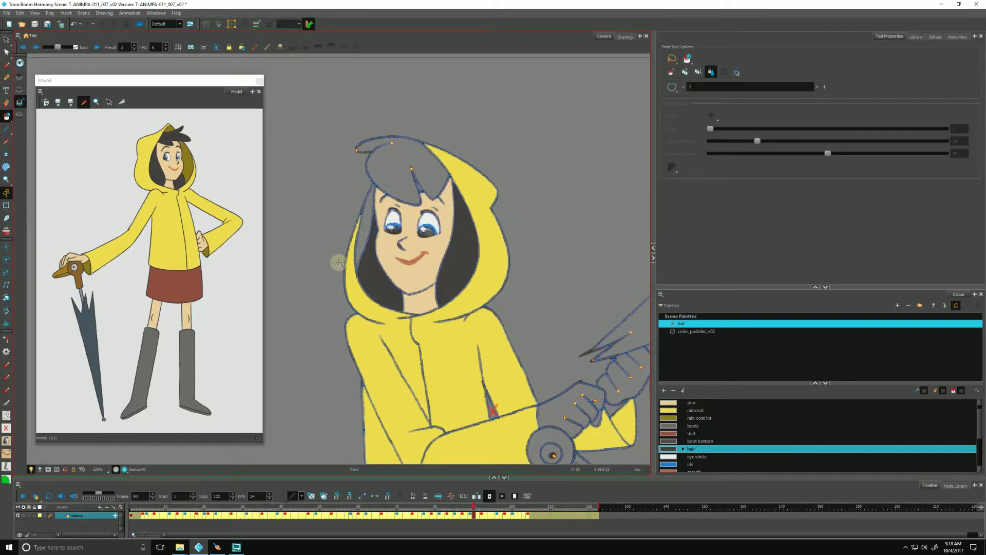
key(space)
drag(387, 167, 379, 174)
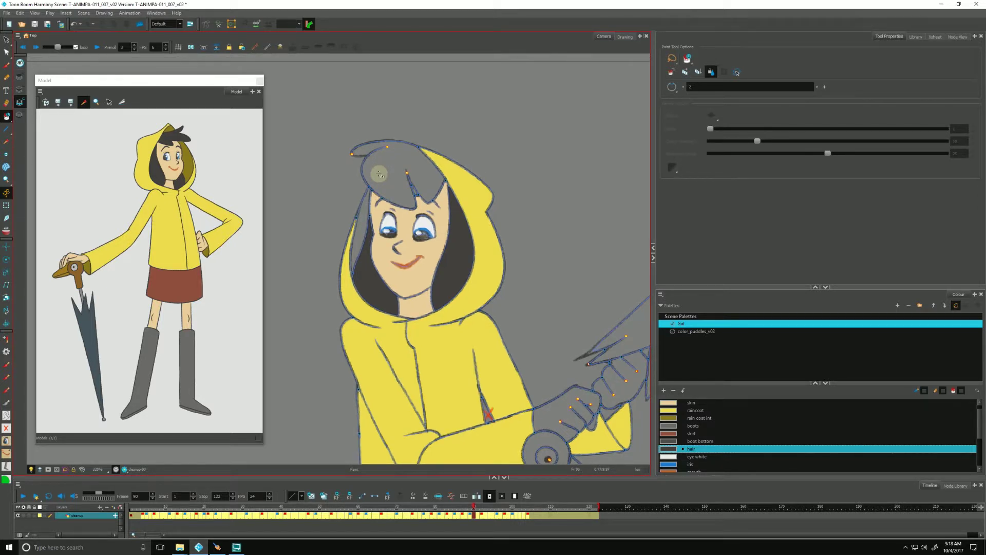
key(k)
key(k)
Step: Examine the outlines of the fringe and top hair tuft up close for open gaps
key(alt+z)
click(400, 183)
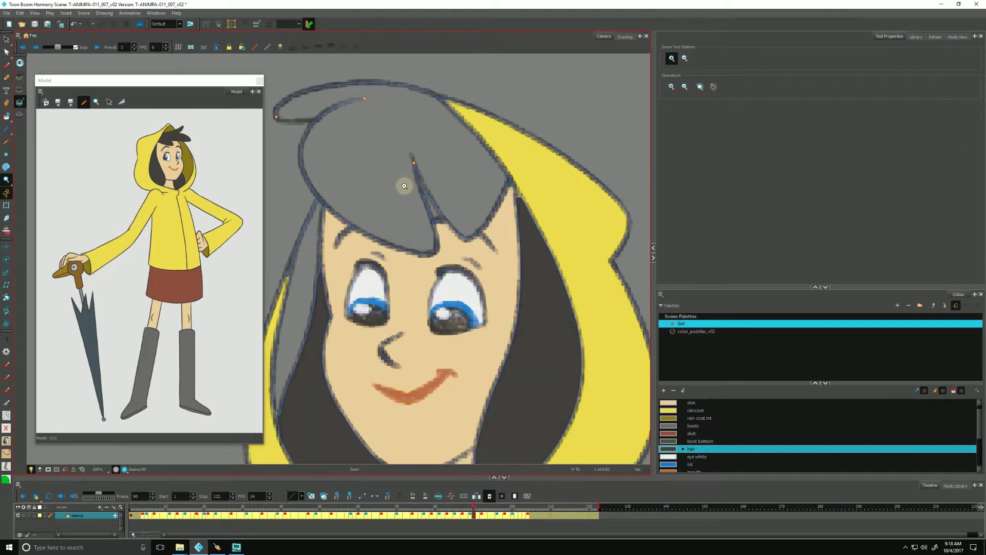
click(406, 189)
click(415, 208)
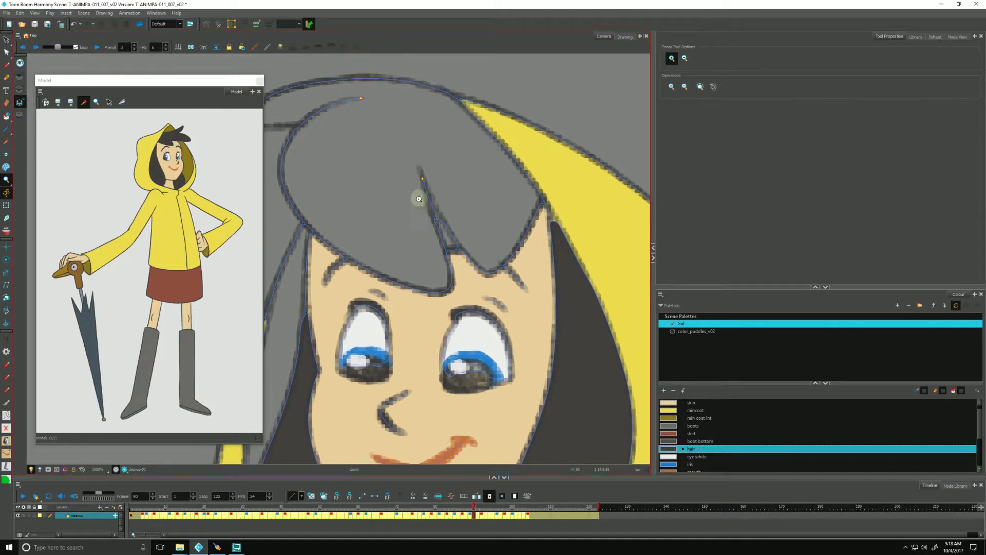
drag(419, 202, 432, 223)
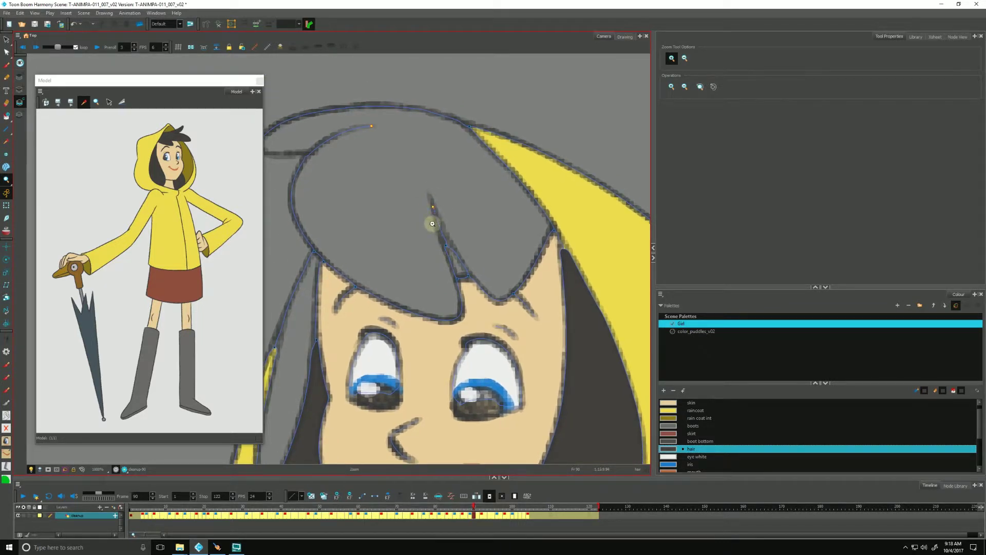
drag(429, 231, 464, 236)
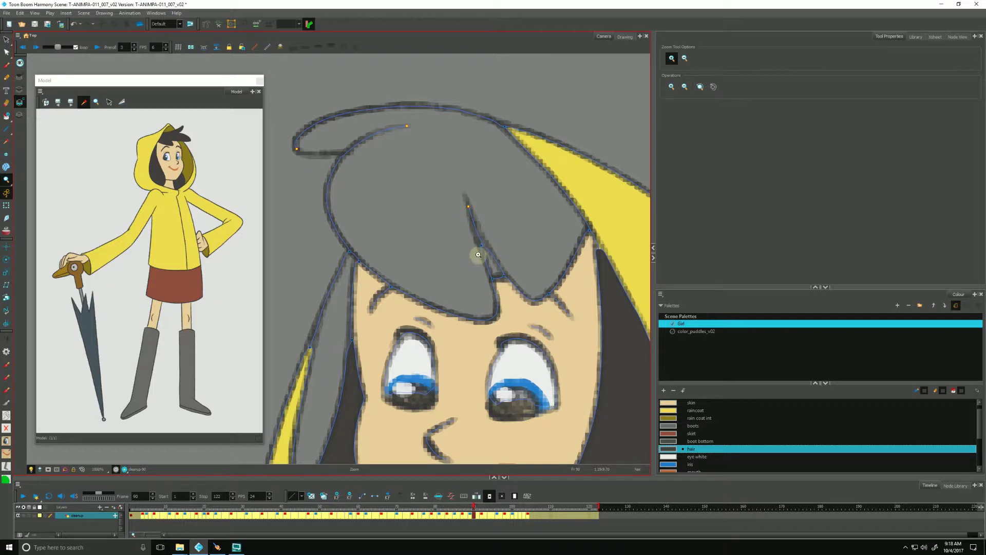
drag(483, 244, 485, 251)
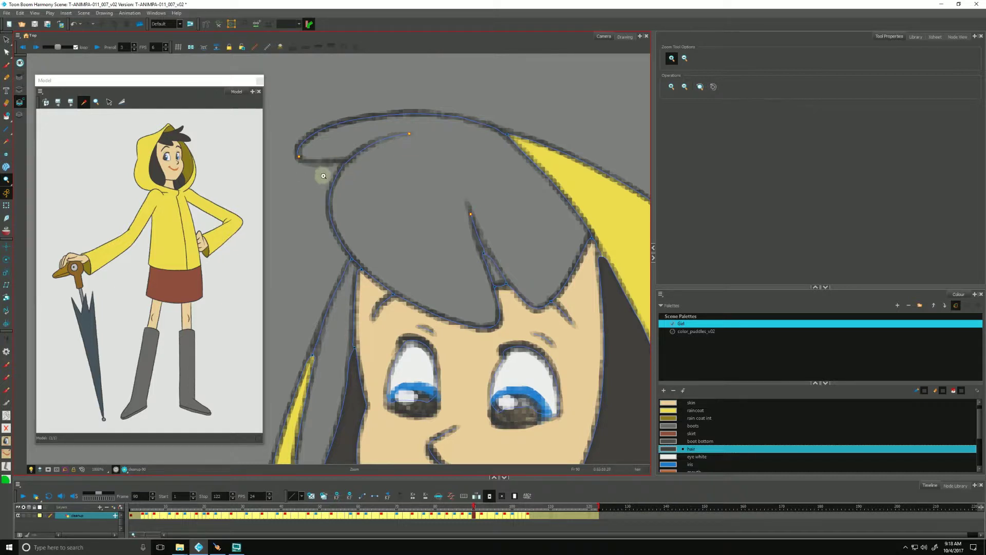
drag(340, 188, 351, 190)
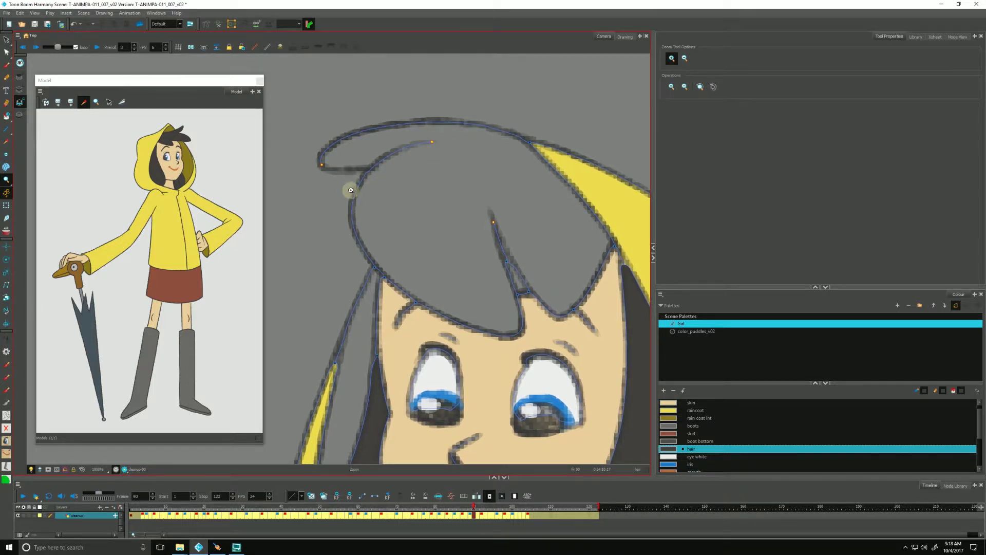
Step: Try to close the open outline along the underside of the hair tuft with the Close Gap tool
click(9, 117)
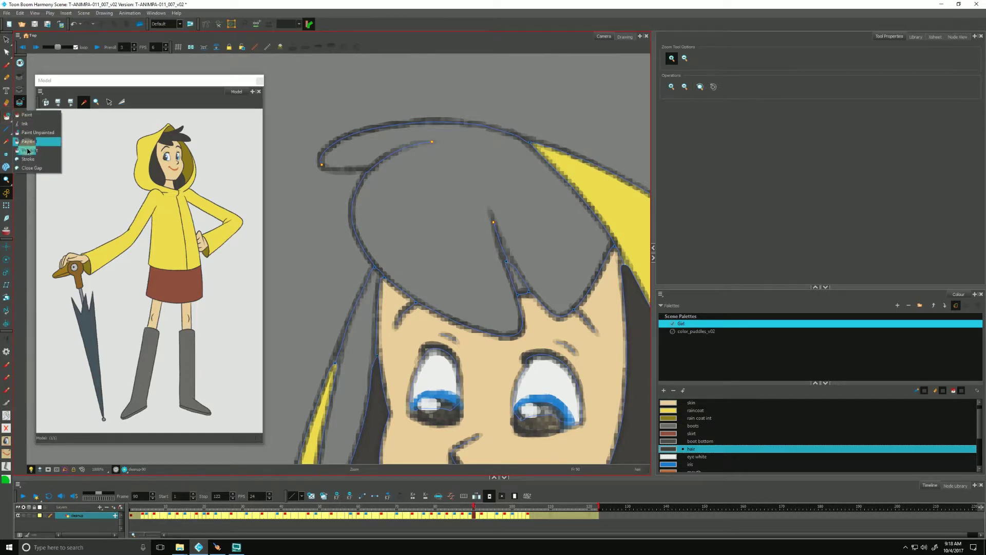
click(46, 169)
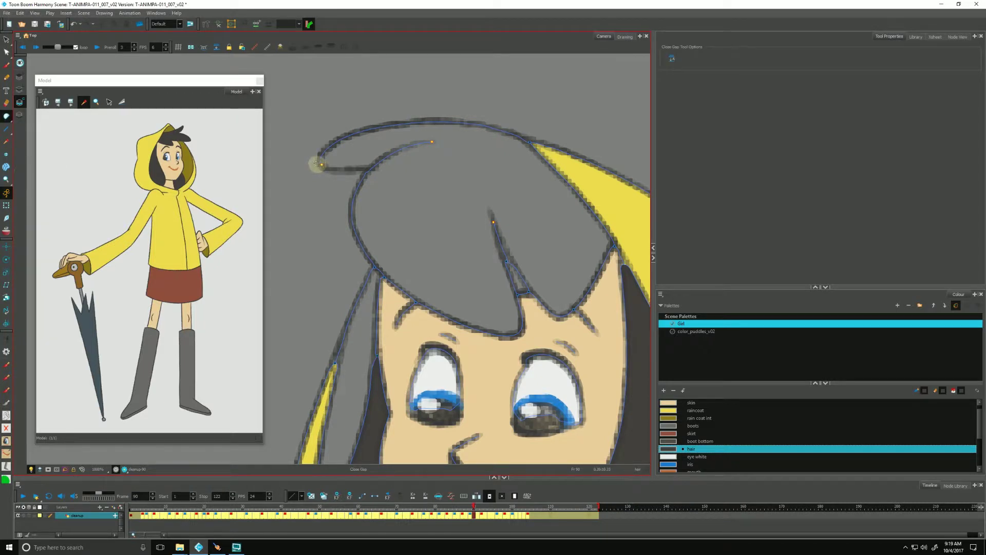
drag(316, 162, 365, 176)
drag(344, 286, 349, 291)
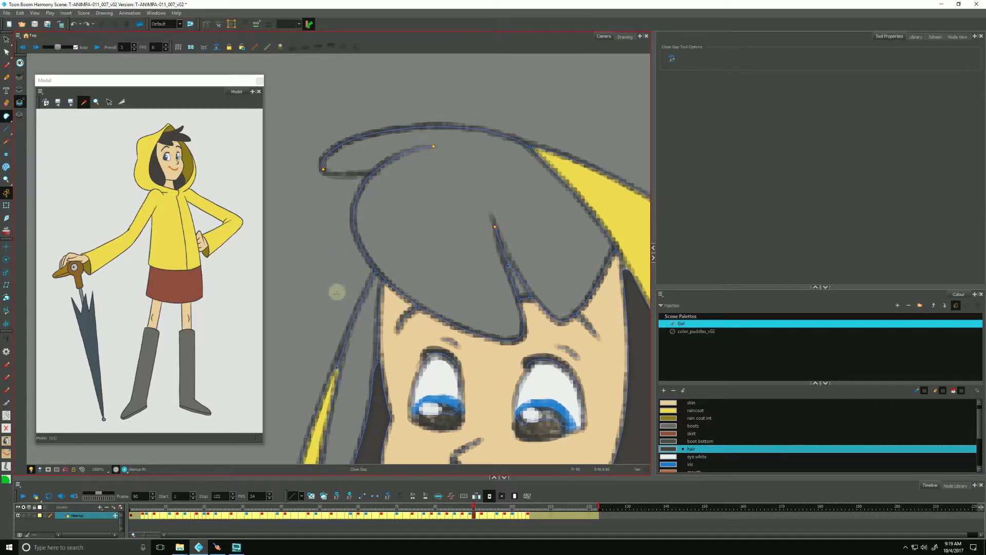
drag(329, 308, 328, 287)
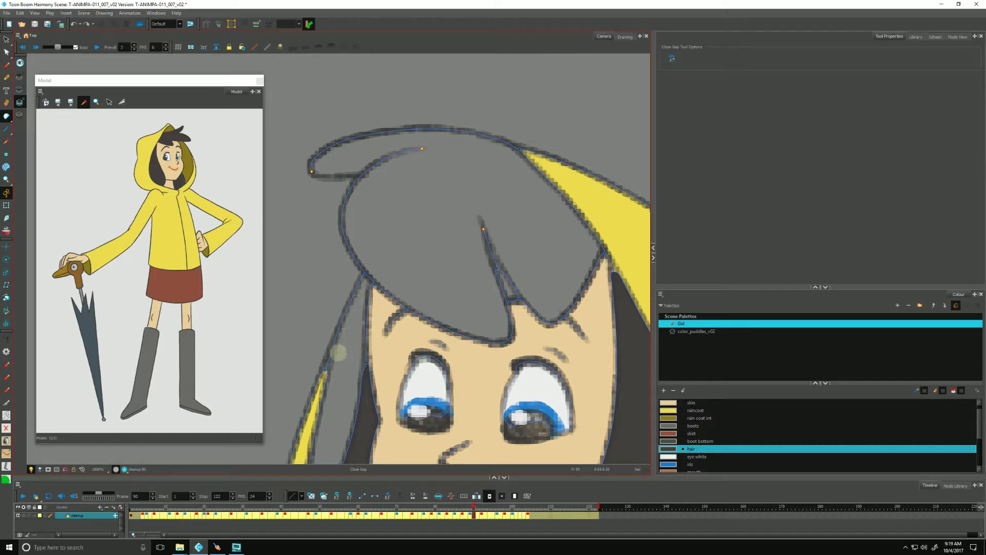
drag(315, 332, 325, 322)
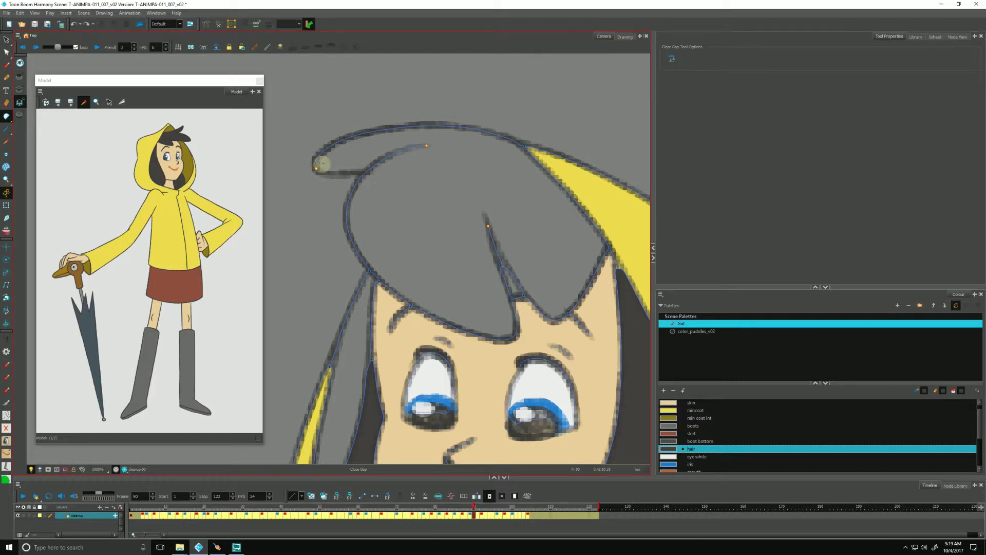
Step: Draw an invisible line with the Stroke tool along the underside of the hair tuft, from its tip to the fringe outline
click(8, 118)
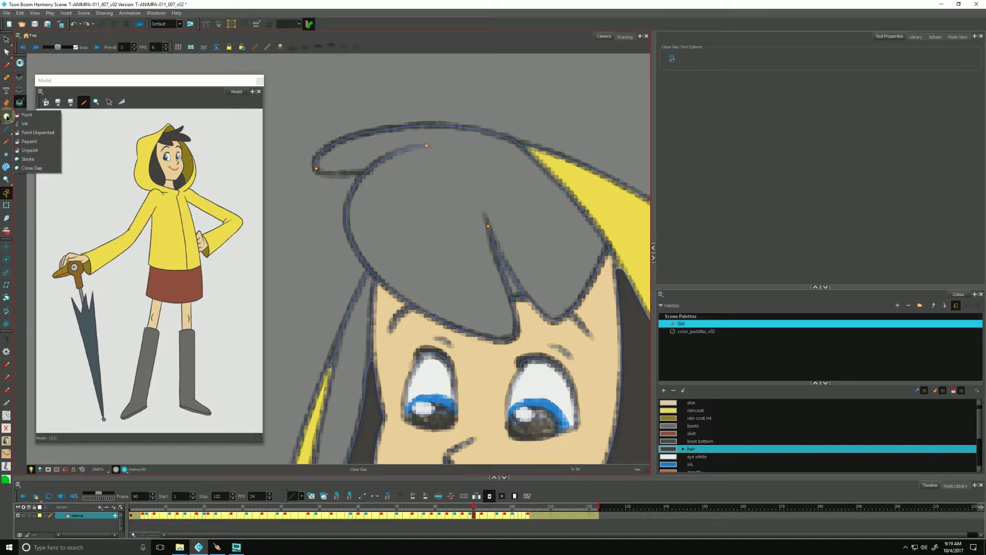
click(25, 160)
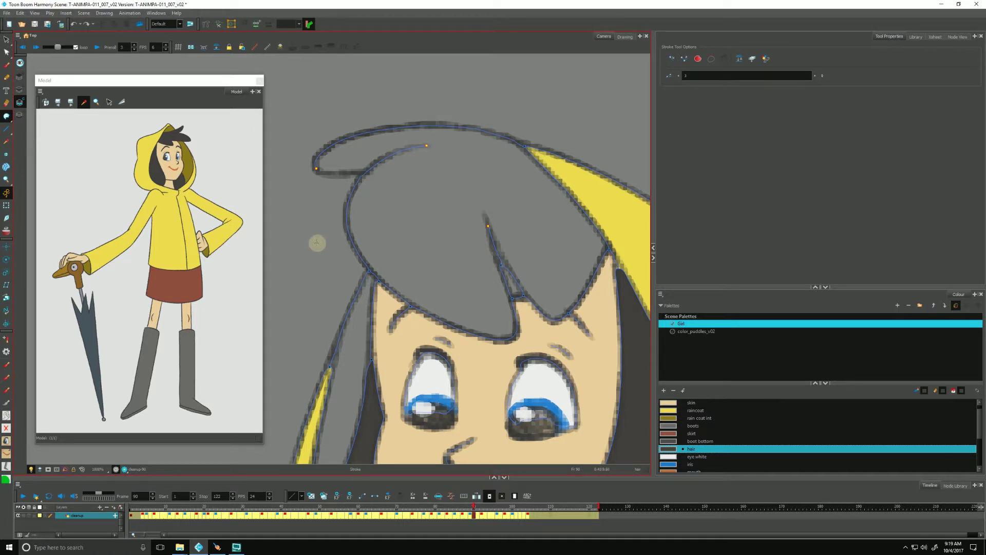
drag(315, 168, 377, 179)
drag(465, 231, 469, 235)
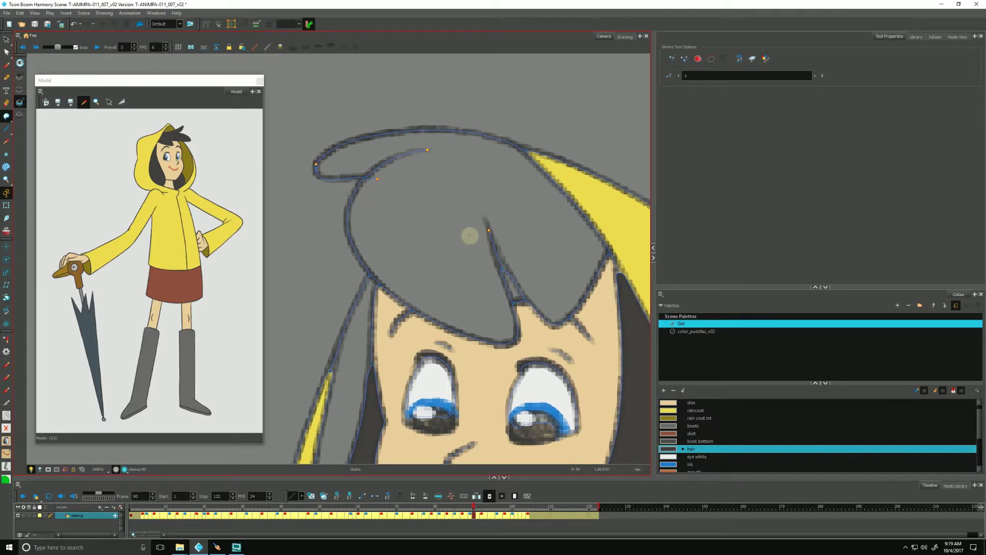
Step: Fill the fringe and top hair tuft with the hair colour
drag(436, 277, 386, 285)
drag(319, 405, 325, 411)
drag(11, 118, 26, 132)
drag(333, 290, 353, 284)
click(371, 210)
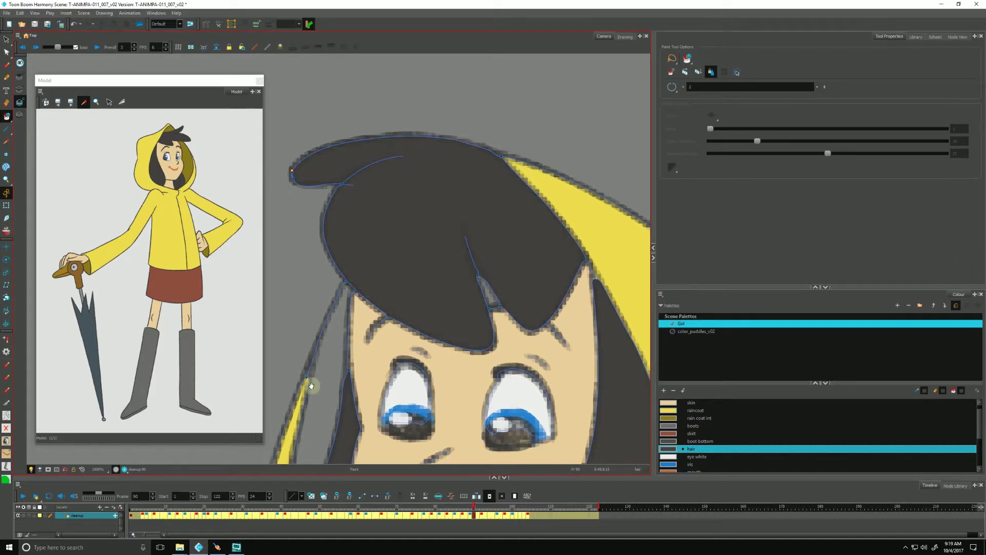
Step: Fill the small notch in the fringe above the forehead with the model's skin colour
drag(308, 388, 306, 354)
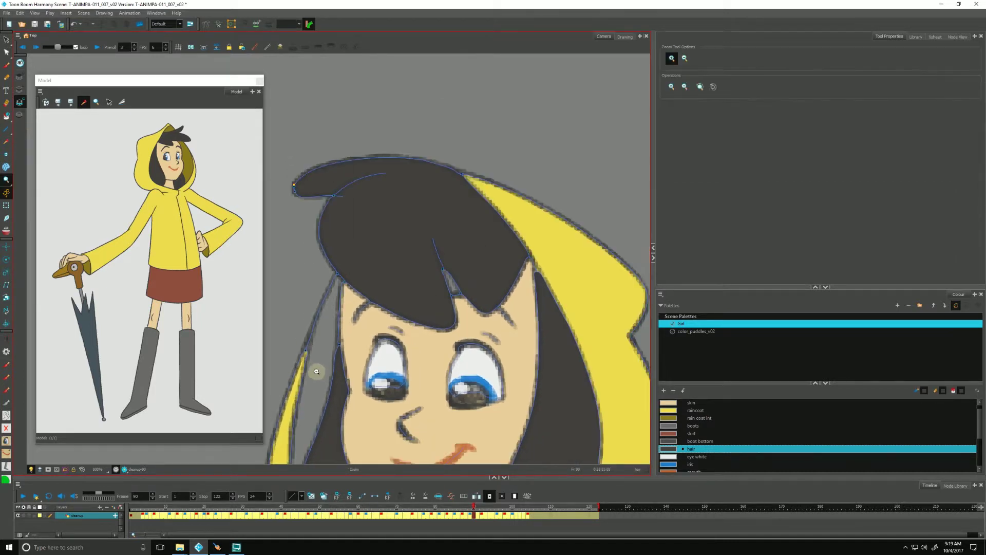
alt+click(325, 388)
drag(324, 396, 344, 353)
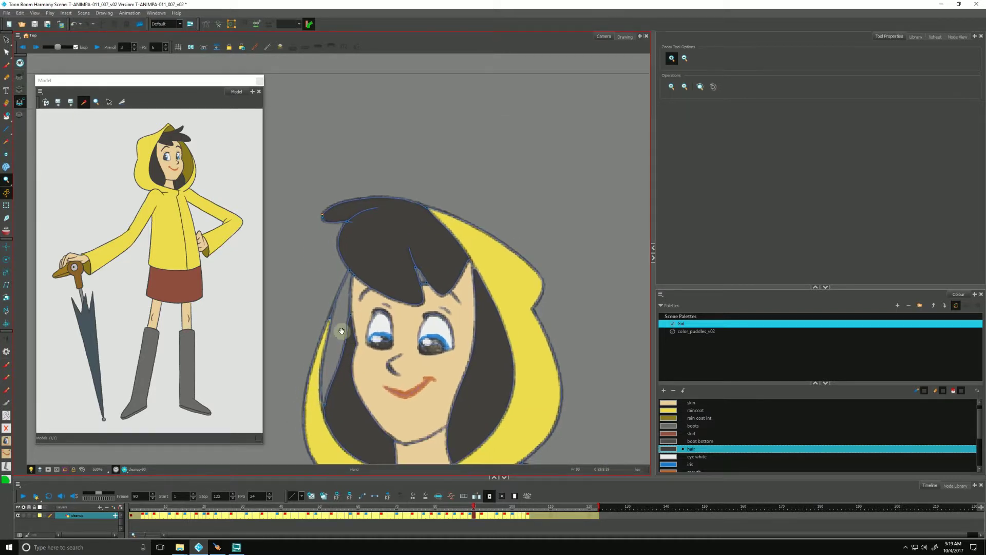
click(174, 171)
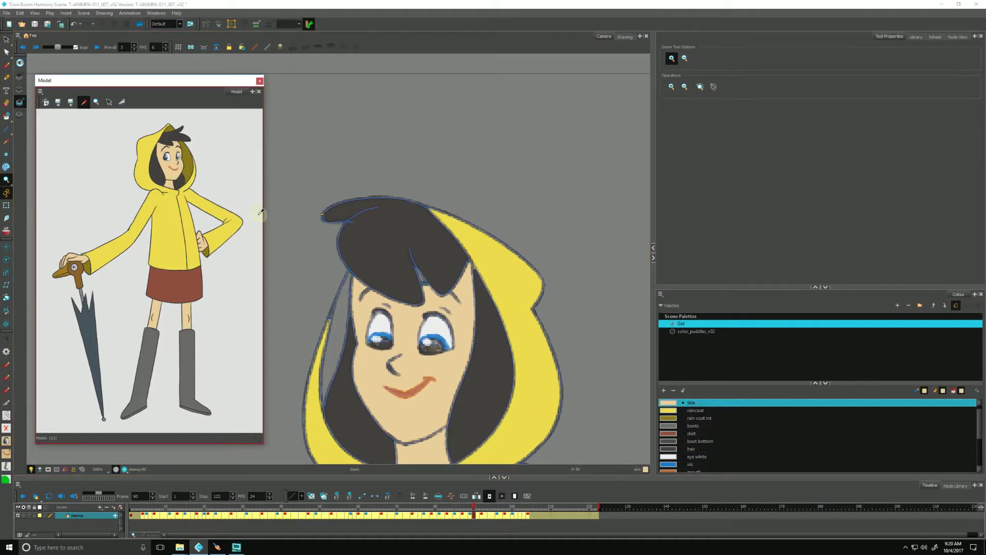
click(7, 116)
mouse_move(390, 258)
mouse_down()
mouse_move(447, 258)
mouse_move(402, 299)
mouse_move(402, 221)
mouse_up()
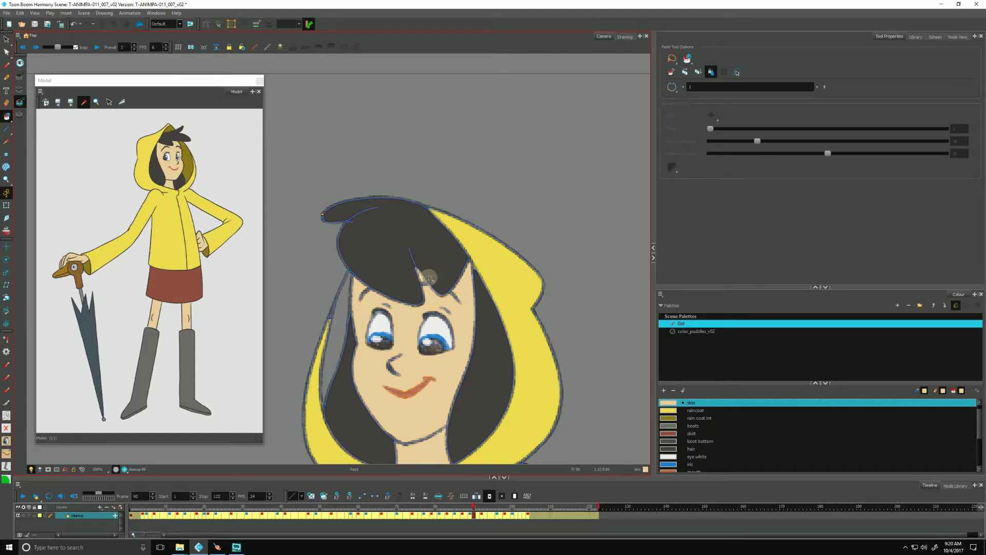
mouse_move(385, 356)
mouse_down()
mouse_move(441, 304)
mouse_move(448, 247)
mouse_up()
Step: Fill both hands gripping the umbrella with the model's skin colour
key(alt+z)
alt+click(385, 367)
alt+click(383, 367)
drag(363, 414, 335, 309)
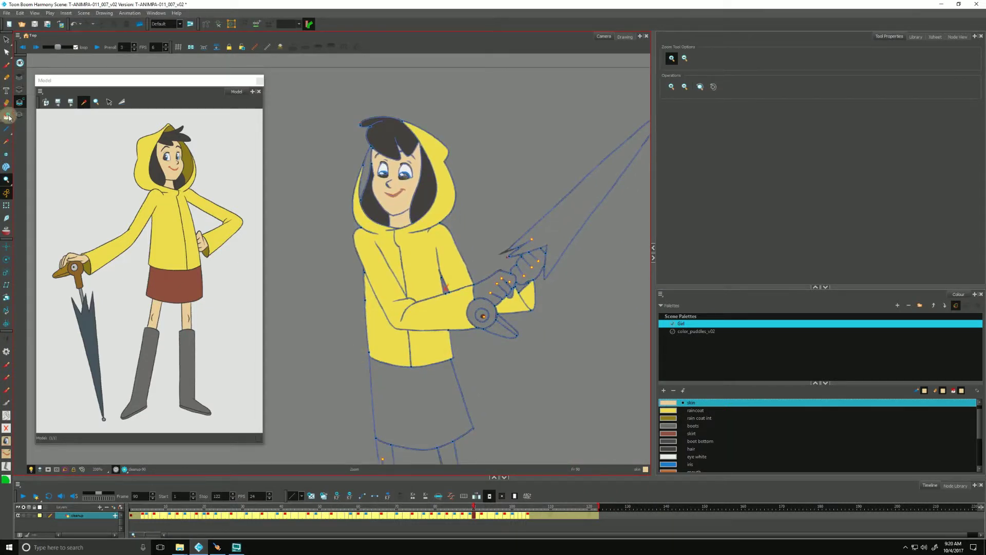
click(172, 174)
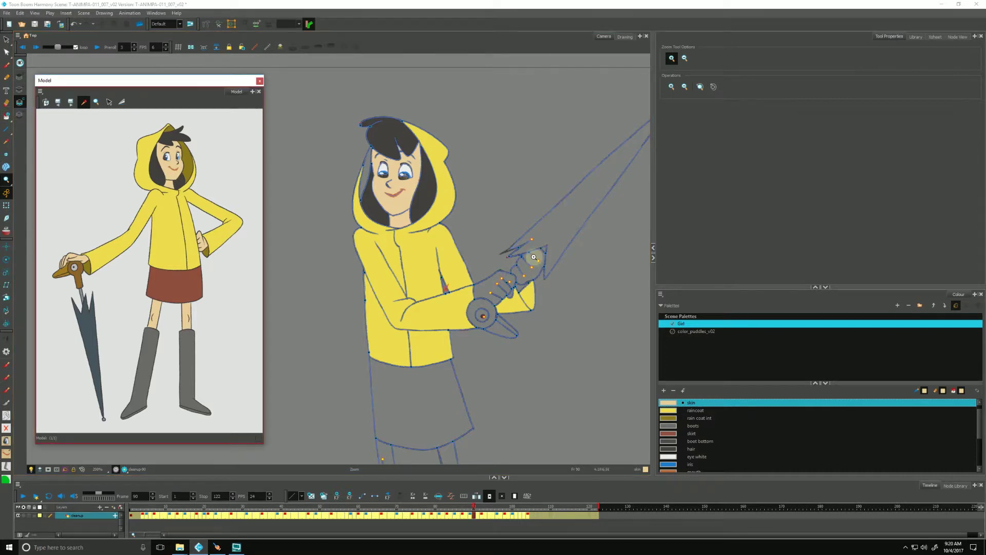
key(alt+i)
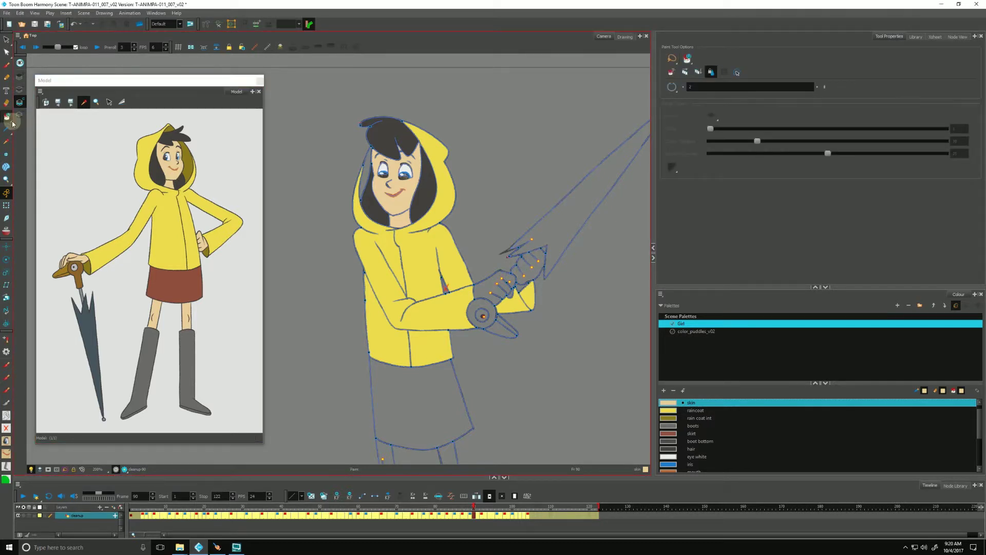
drag(537, 260, 481, 298)
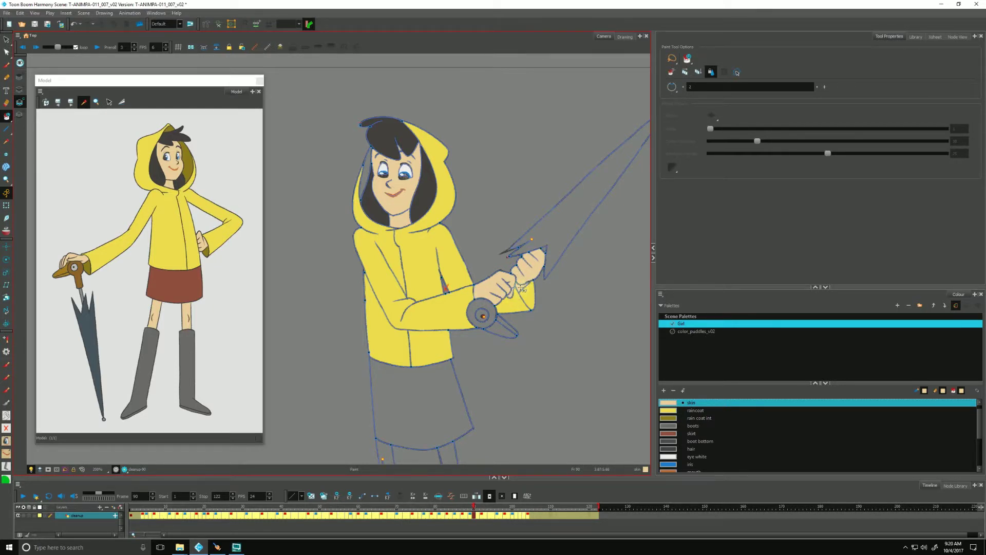
Step: Fill the skirt with the model's skirt colour
mouse_move(352, 387)
mouse_down()
mouse_move(339, 385)
mouse_move(330, 401)
mouse_move(342, 349)
mouse_move(327, 395)
mouse_up()
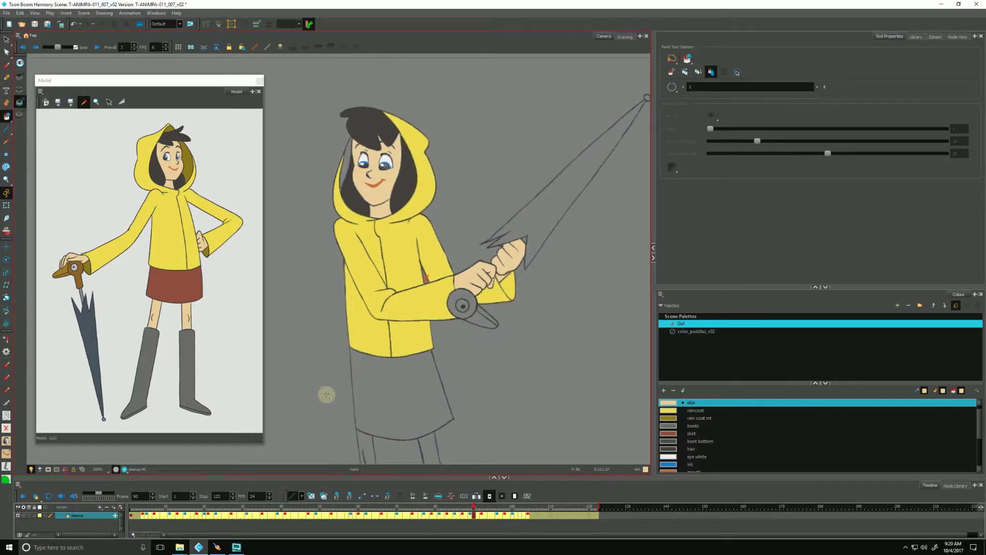
click(173, 278)
click(373, 389)
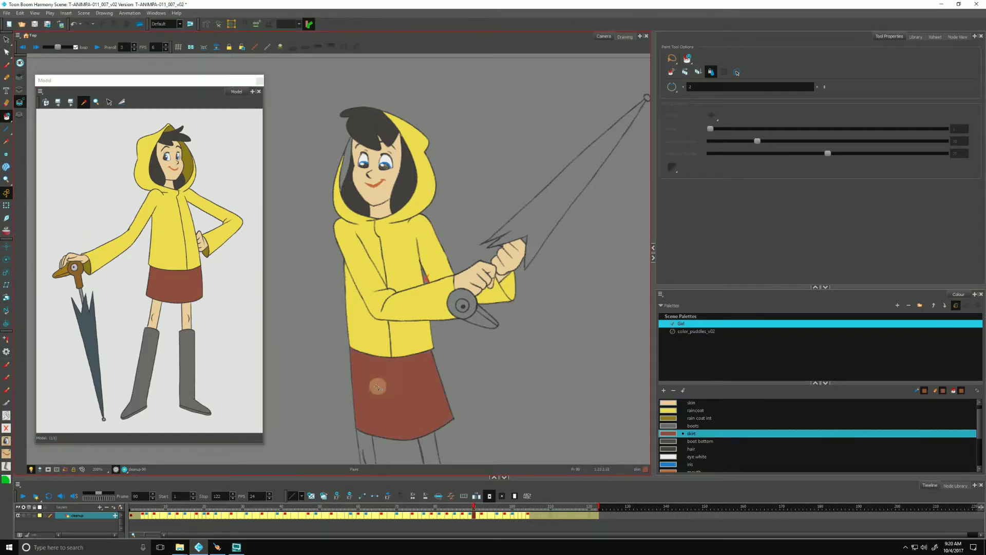
Step: Fill both legs between the skirt and the boots with the model's skin colour
drag(321, 396, 318, 340)
click(175, 168)
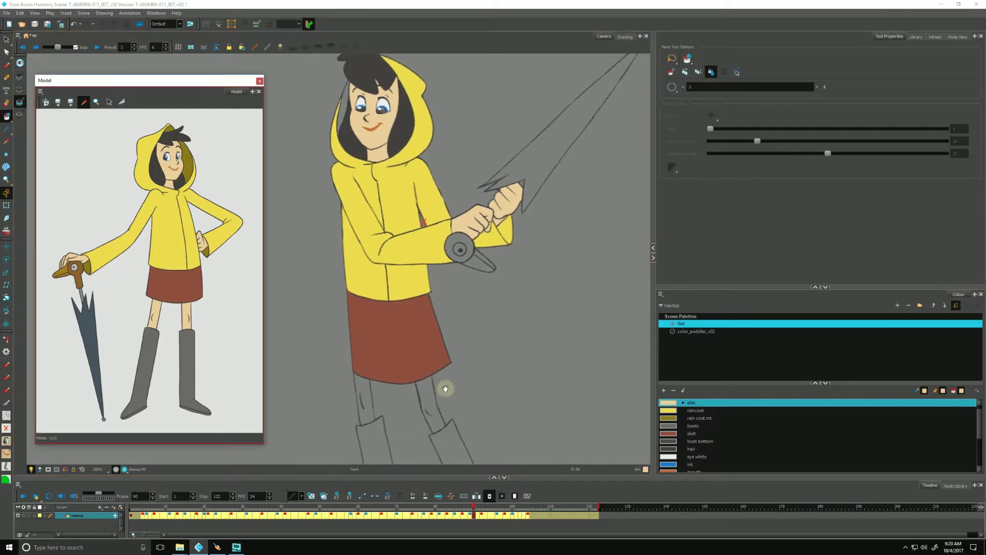
drag(462, 398, 335, 394)
Step: Fill the exposed parts of the umbrella pole with the model's umbrella pole colour
drag(391, 205, 366, 300)
click(85, 291)
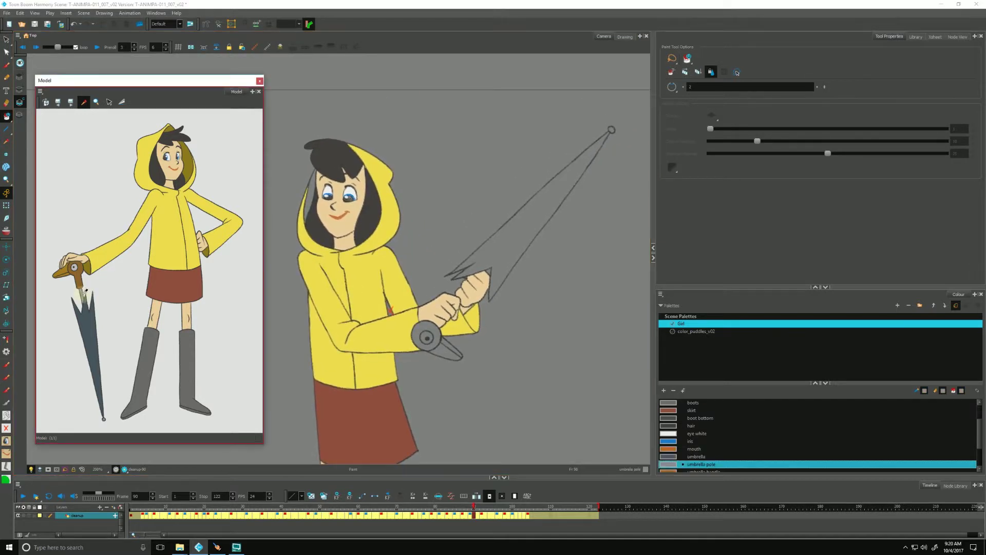
click(496, 230)
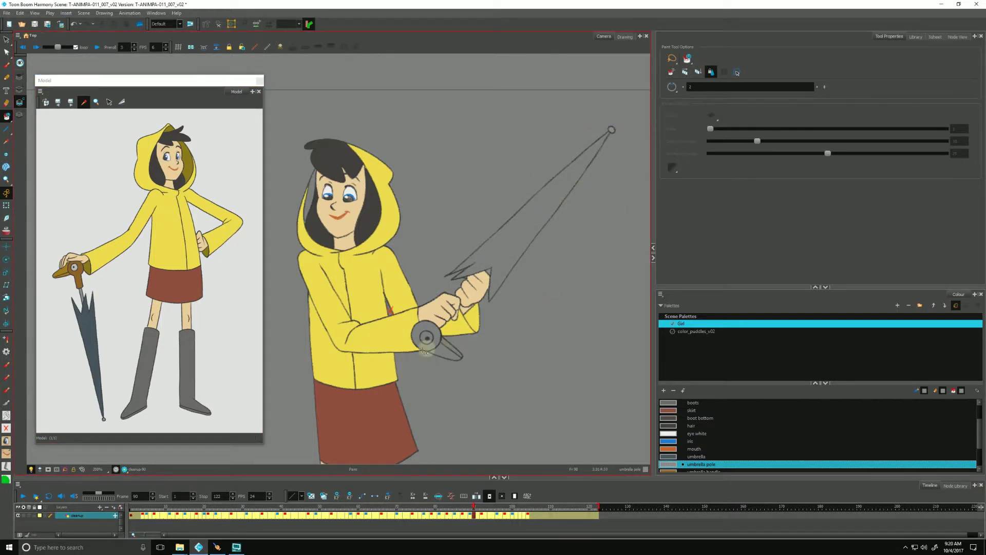
drag(435, 343, 439, 340)
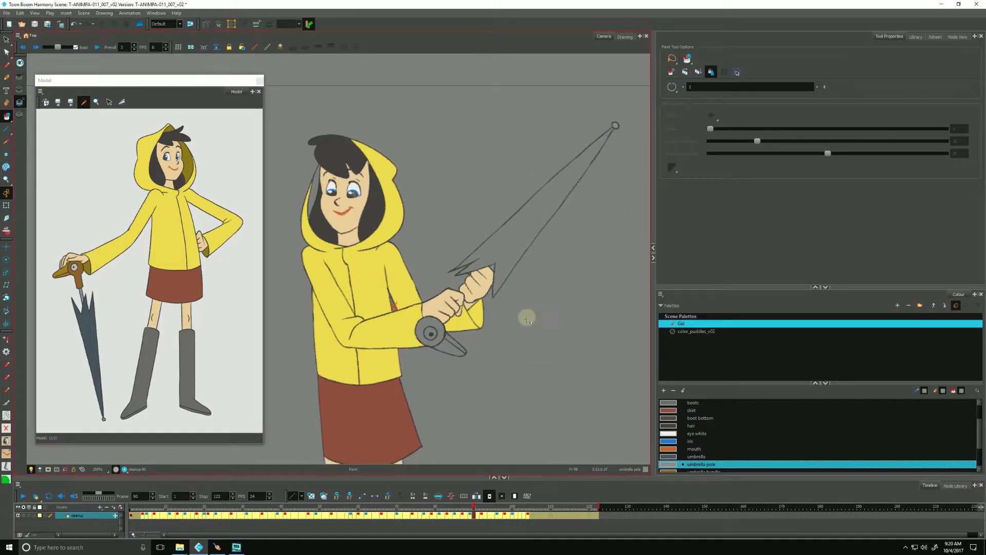
drag(527, 323, 526, 330)
drag(489, 380, 487, 378)
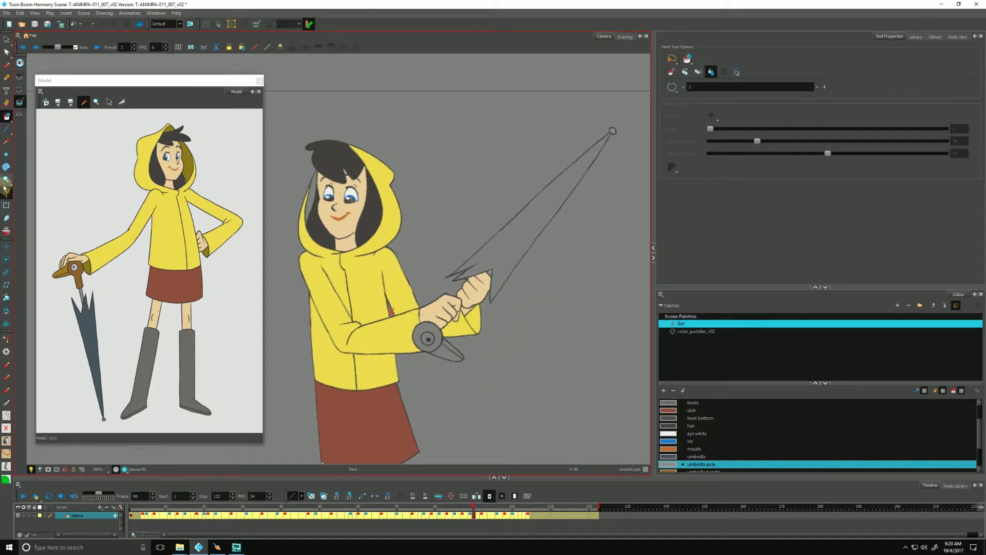
Step: Fill the duck-head handle, its eye and its beak with the model's umbrella handle, handle eye and handle beak colours
click(75, 270)
click(422, 331)
click(74, 267)
click(426, 338)
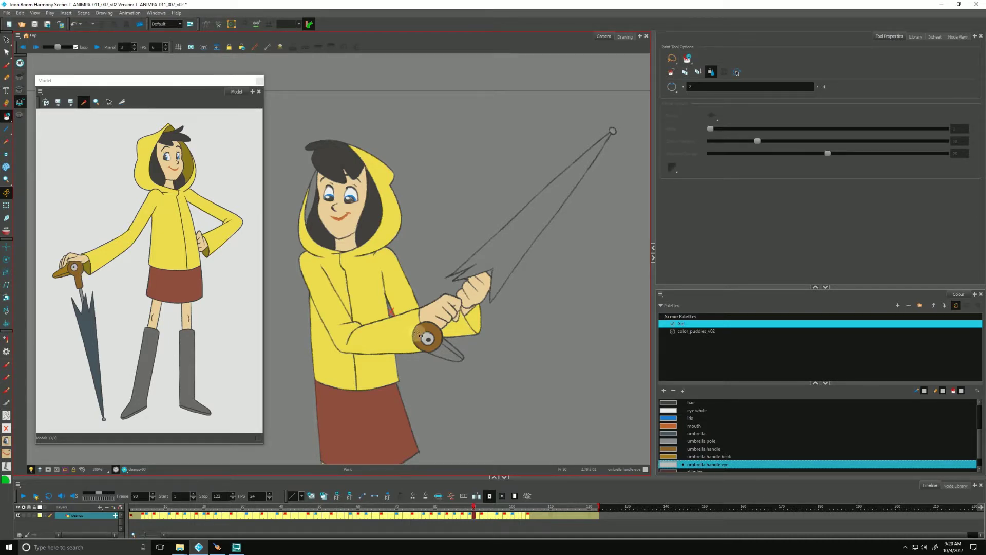
click(63, 268)
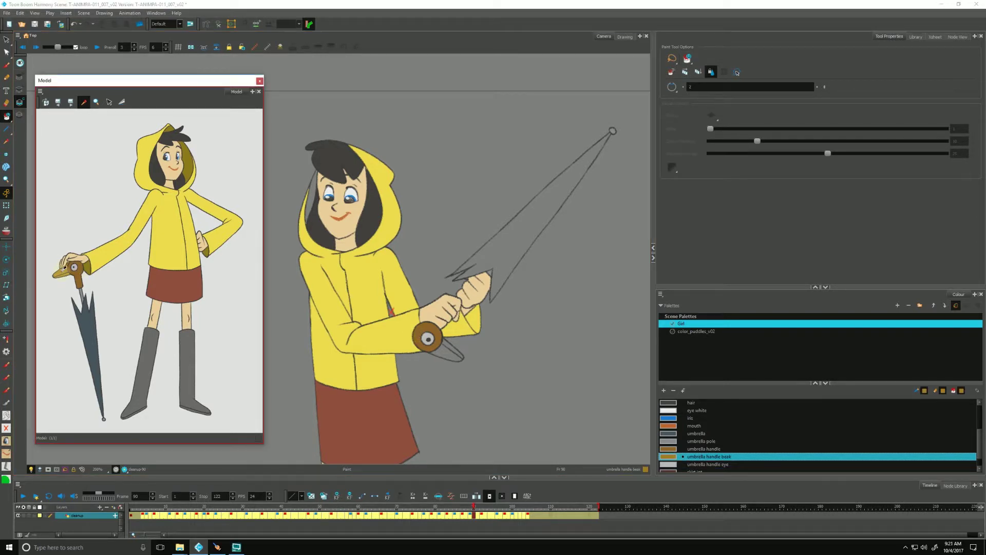
click(456, 345)
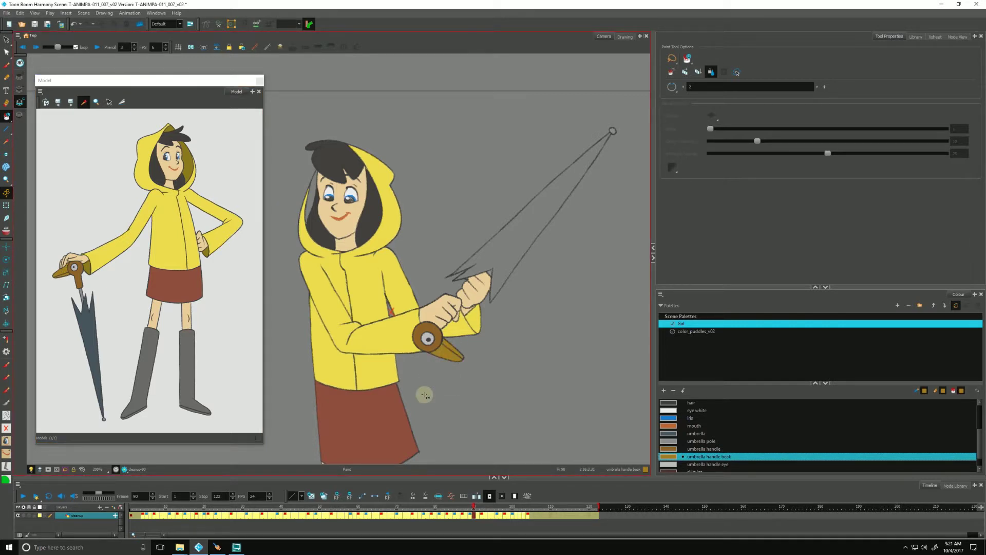
Step: Fill the closed umbrella's canopy with the model's umbrella colour
drag(422, 396, 348, 416)
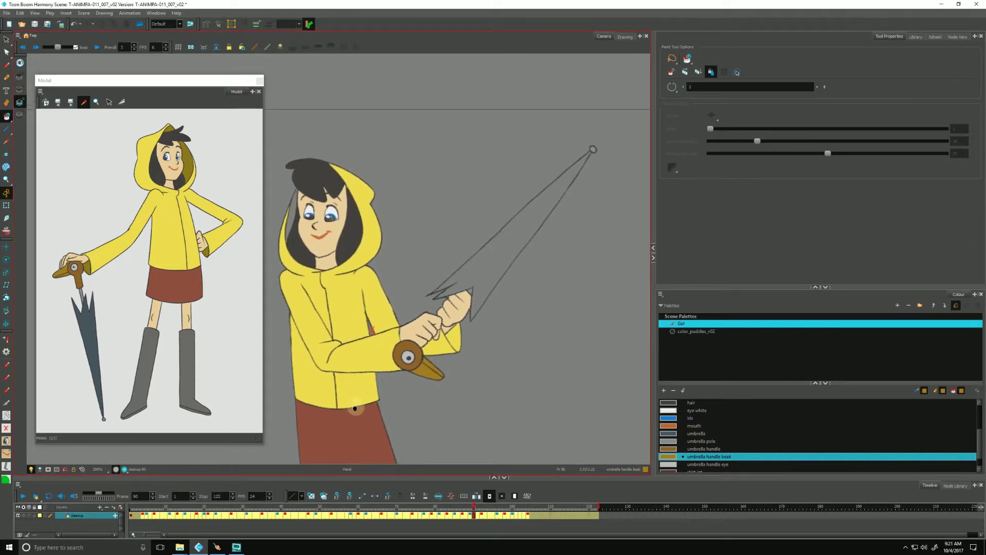
click(89, 329)
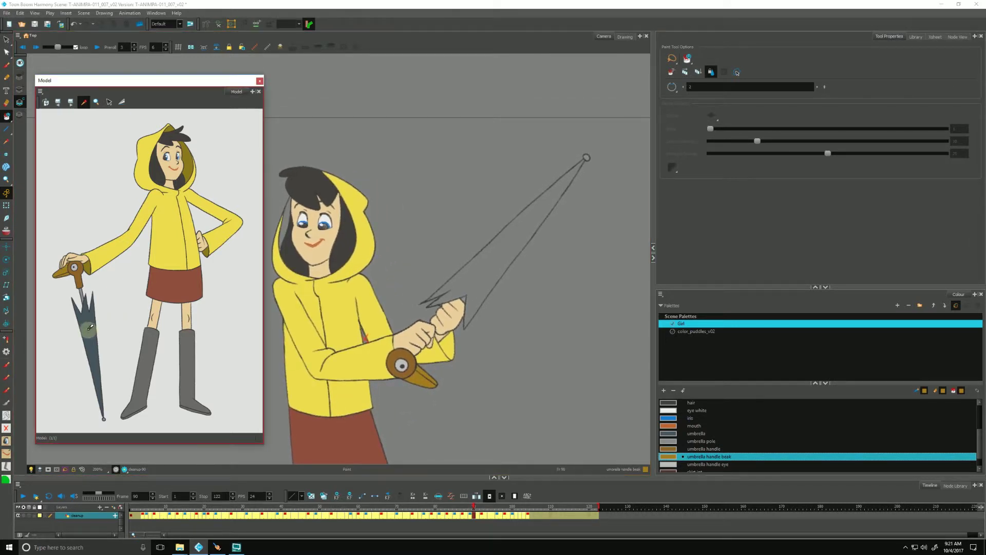
click(486, 266)
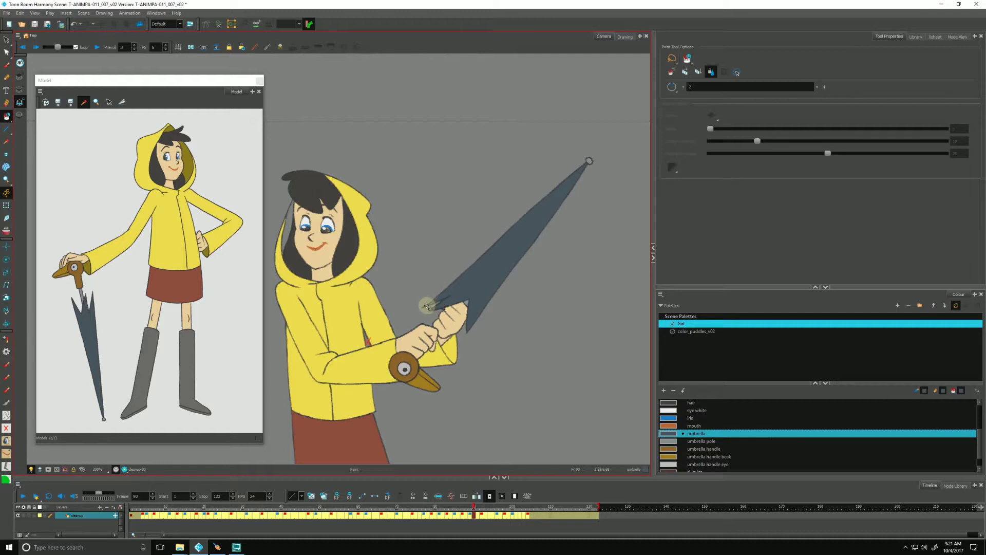
Step: Stretch the corner of the canopy's fill into the unfilled narrow tip beside the hands with the Contour Editor
key(alt+z)
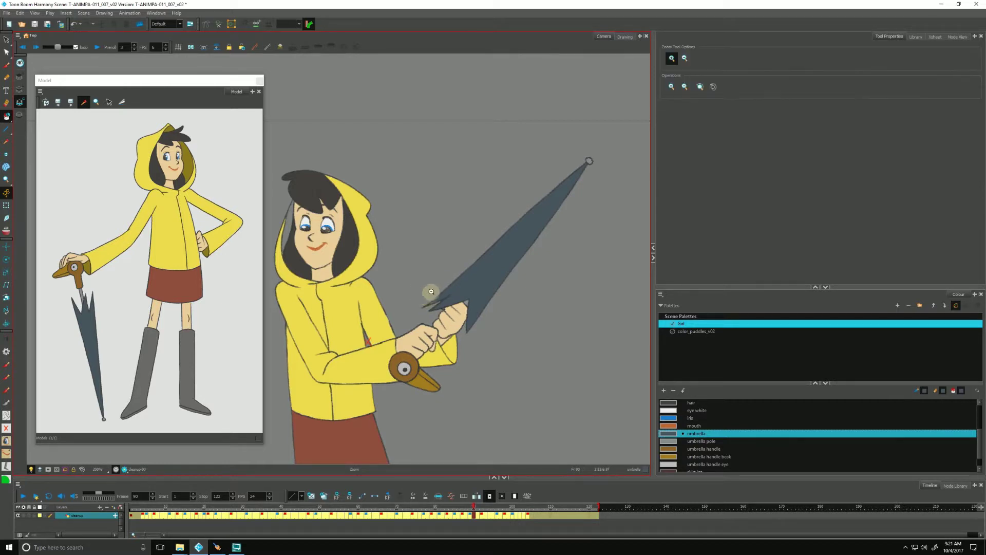
click(431, 304)
click(430, 306)
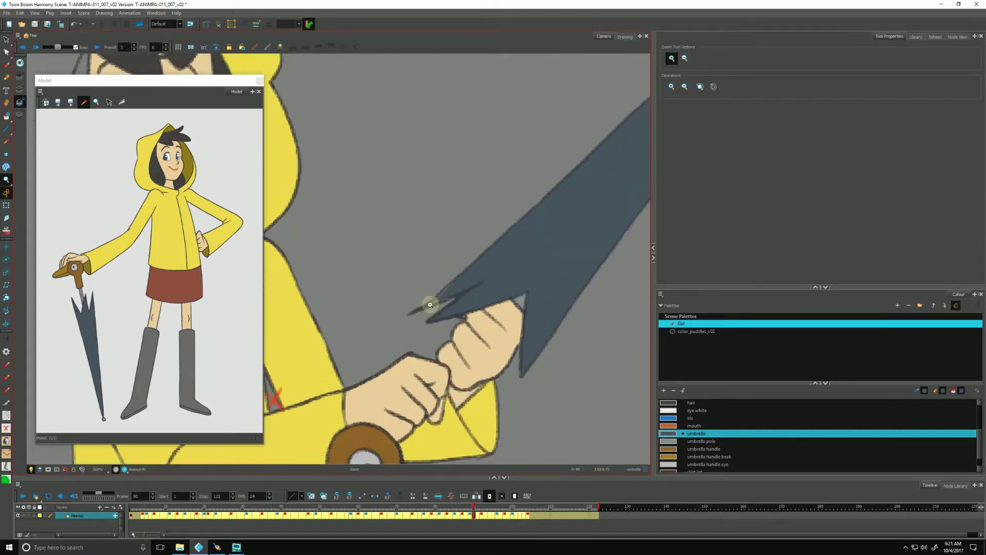
click(430, 307)
click(429, 308)
drag(423, 322, 392, 303)
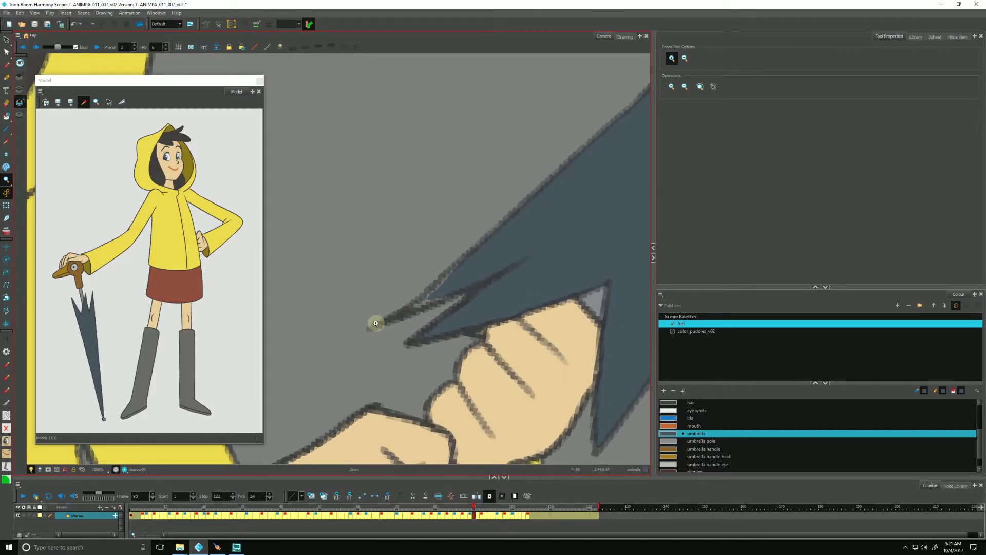
drag(384, 350, 352, 335)
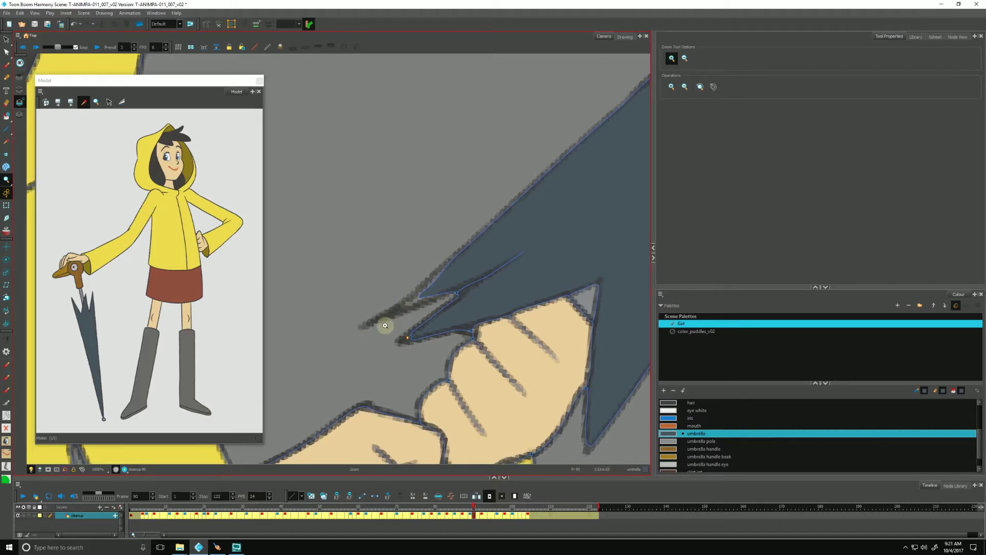
click(7, 53)
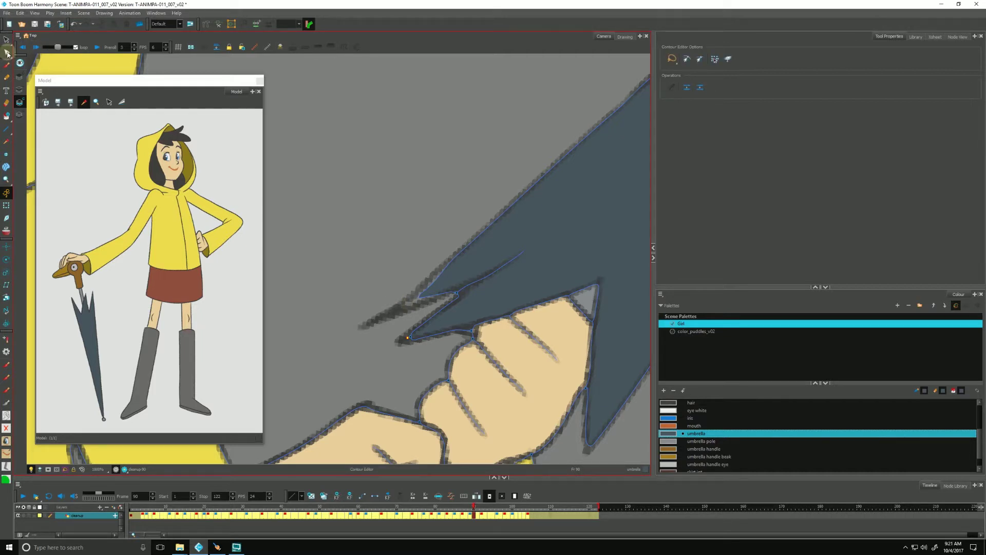
click(425, 290)
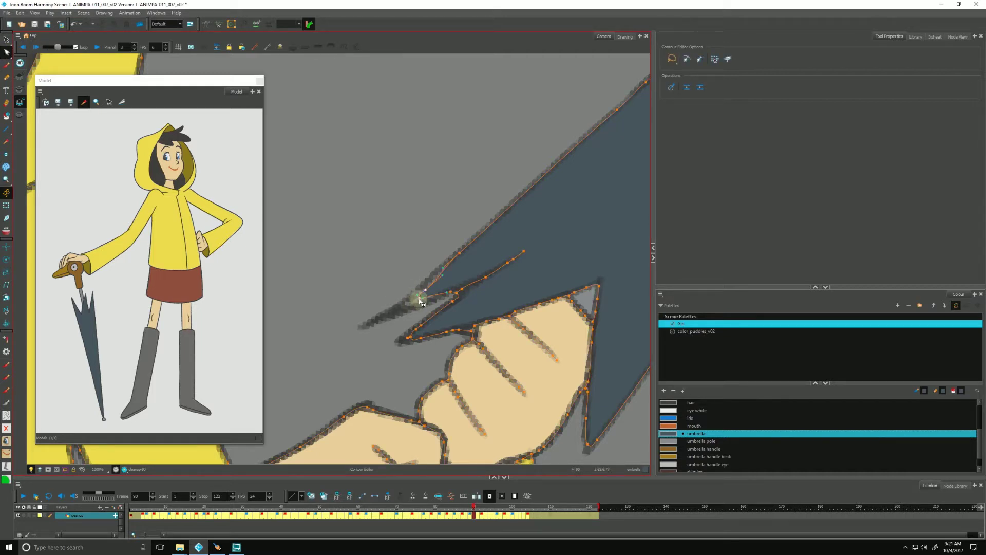
drag(420, 301, 379, 320)
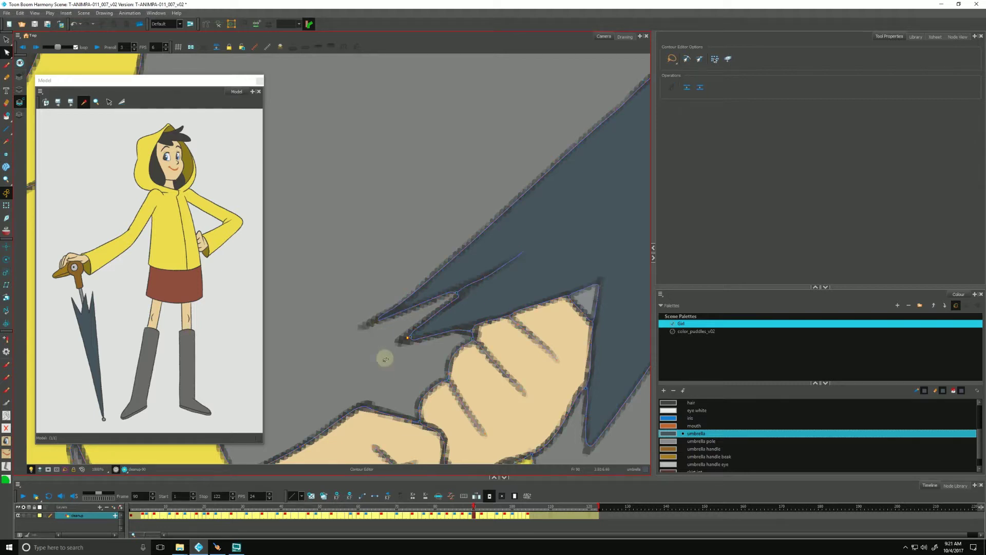
Step: Select the hair fill's contour at the notch in the fringe with the Contour Editor
key(space)
drag(370, 370, 480, 360)
key(alt+z)
alt+click(330, 366)
alt+click(329, 366)
alt+click(329, 366)
key(space)
key(space)
scroll(364, 259, up, 5)
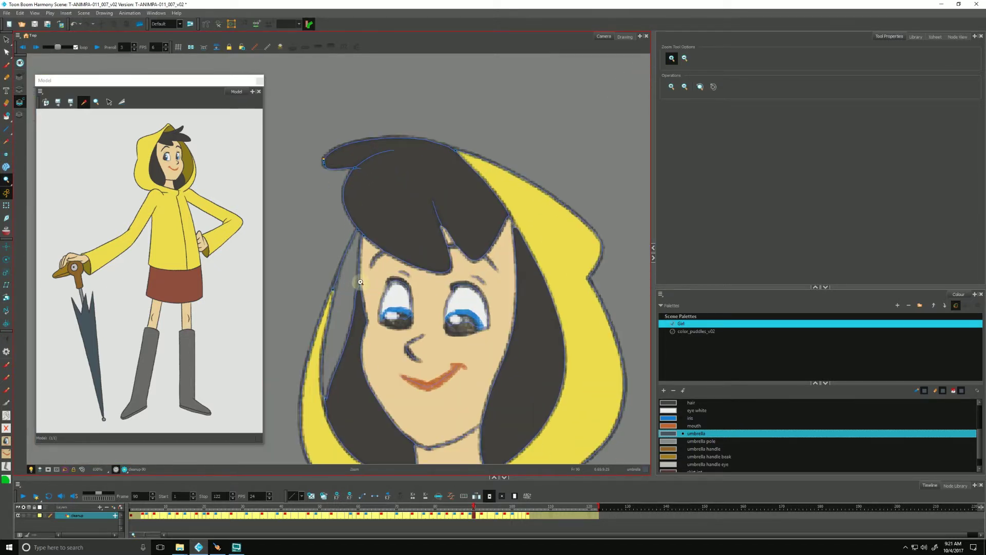
drag(354, 338, 351, 344)
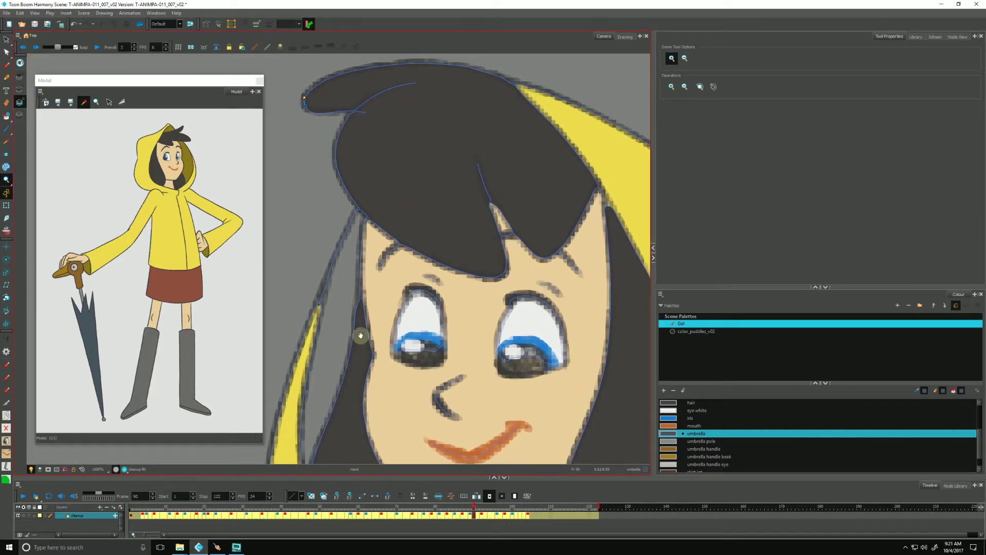
click(6, 52)
click(492, 217)
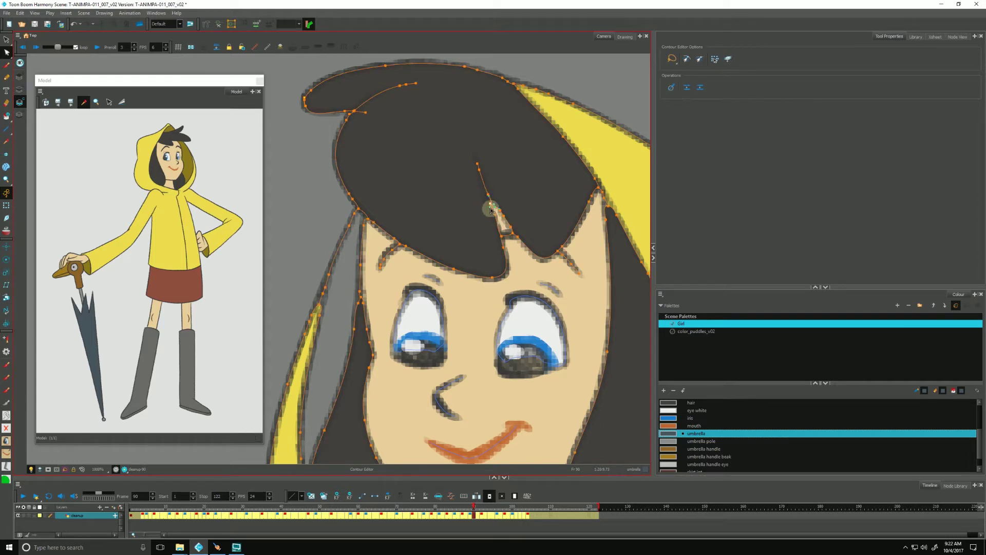
key(space)
drag(313, 203, 336, 165)
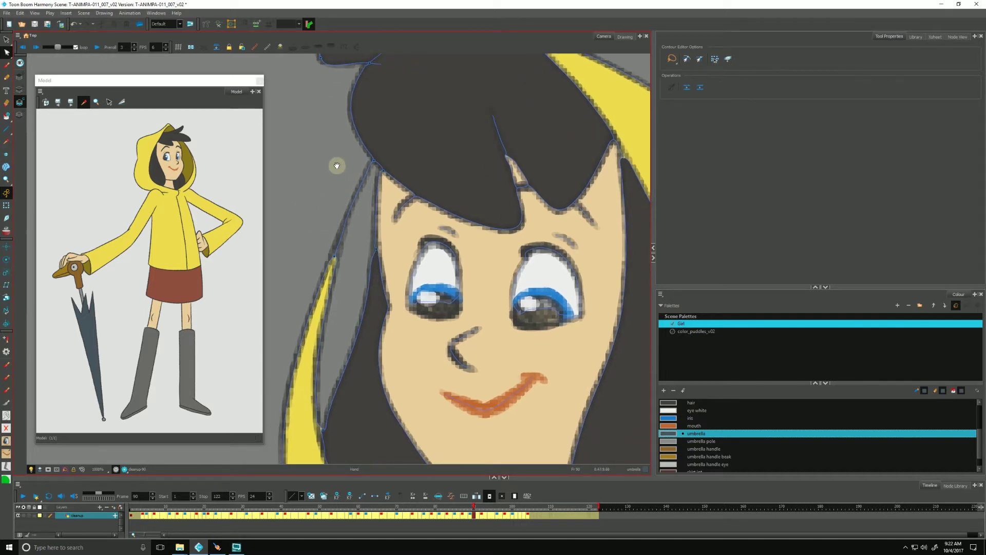
Step: Repaint the inside of the far sleeve's cuff with the model's rain coat int colour
key(alt+z)
alt+click(307, 364)
alt+click(306, 364)
alt+click(305, 365)
key(space)
drag(312, 425, 338, 263)
drag(347, 358, 343, 367)
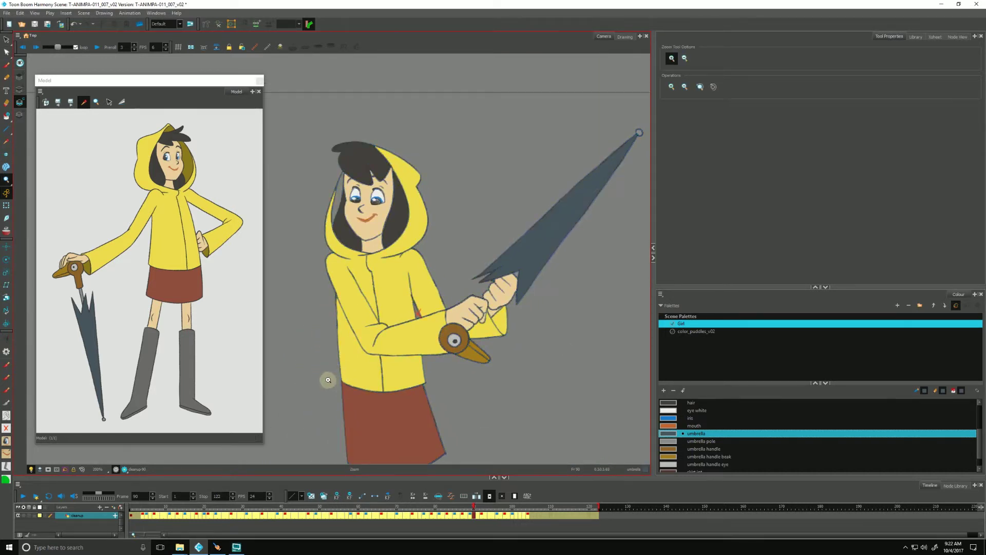
key(space)
drag(341, 411, 348, 361)
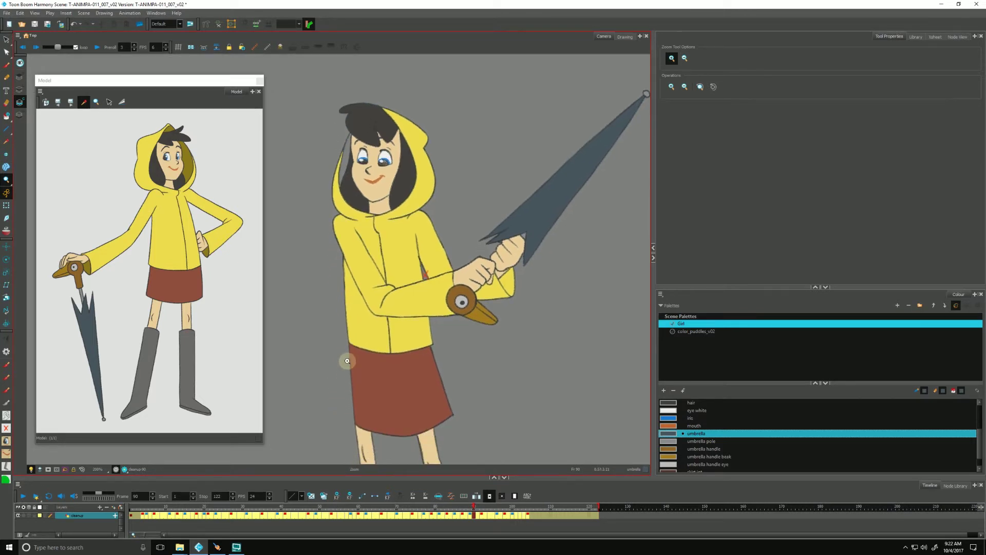
click(209, 249)
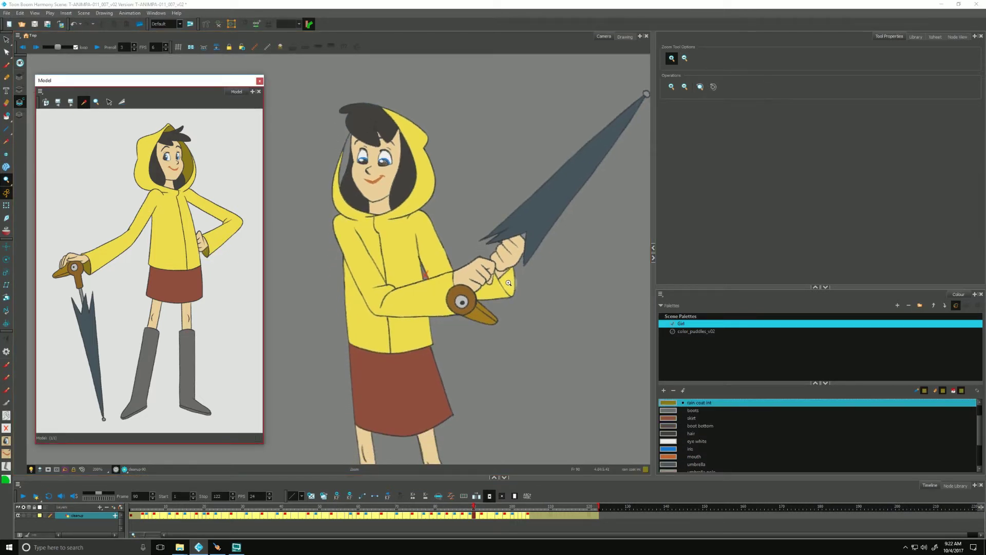
click(7, 115)
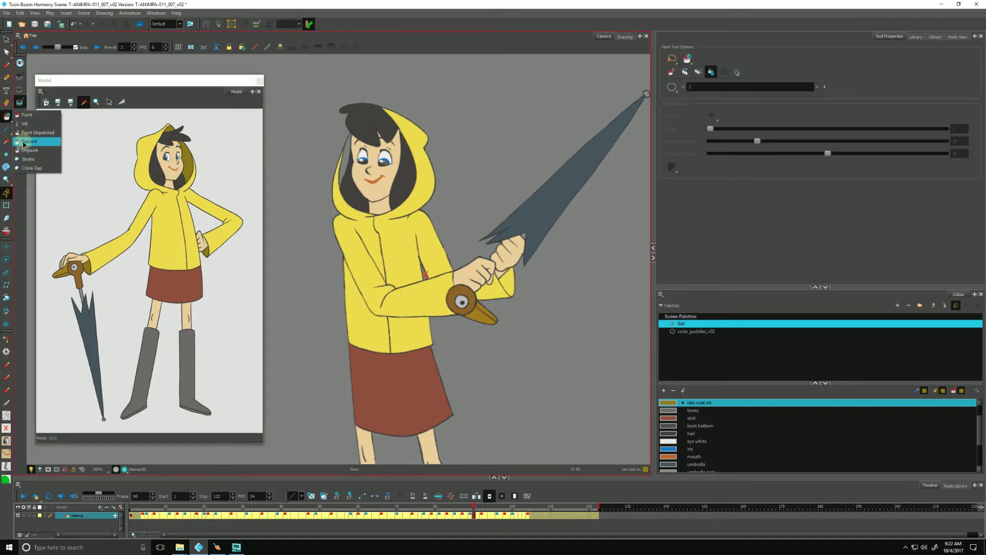
click(23, 141)
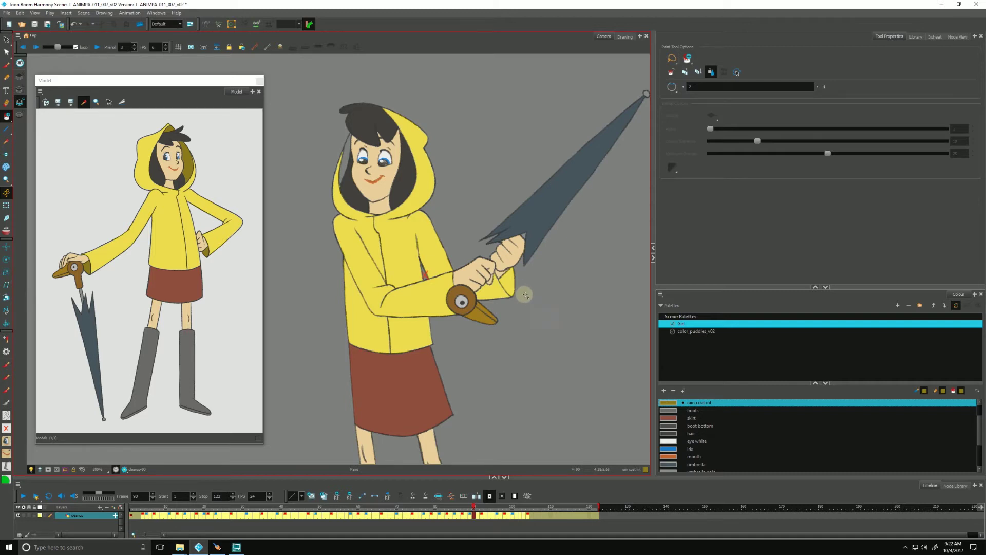
click(513, 283)
drag(362, 365, 366, 363)
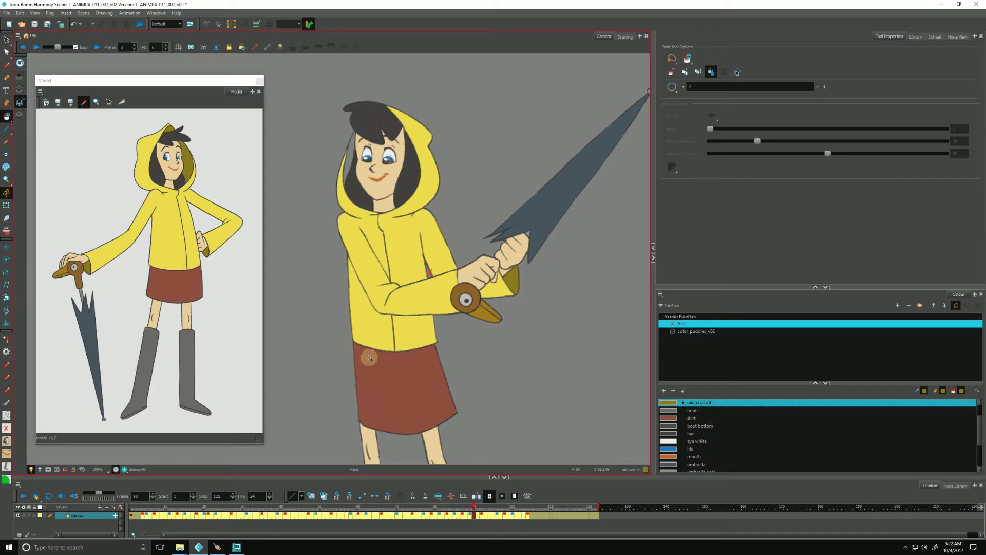
Step: Fill the empty inside of the hood beside the hair with the rain coat int colour, using Paint Unpainted
click(7, 117)
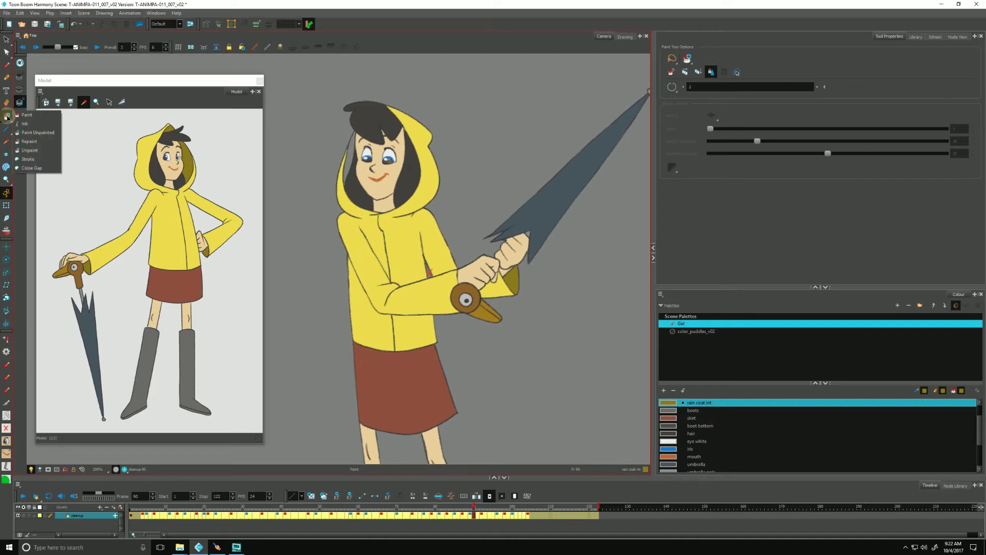
click(32, 132)
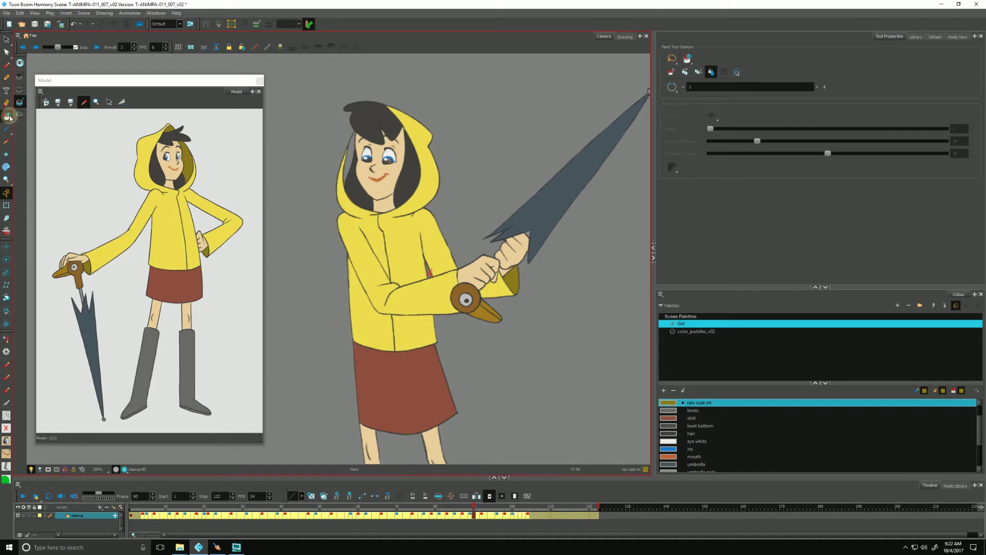
mouse_move(335, 136)
mouse_down()
mouse_move(330, 122)
mouse_move(372, 177)
mouse_move(329, 141)
mouse_move(334, 103)
mouse_move(346, 185)
mouse_move(339, 177)
mouse_move(337, 220)
mouse_up()
mouse_move(324, 312)
mouse_down()
mouse_move(319, 282)
mouse_move(313, 316)
mouse_up()
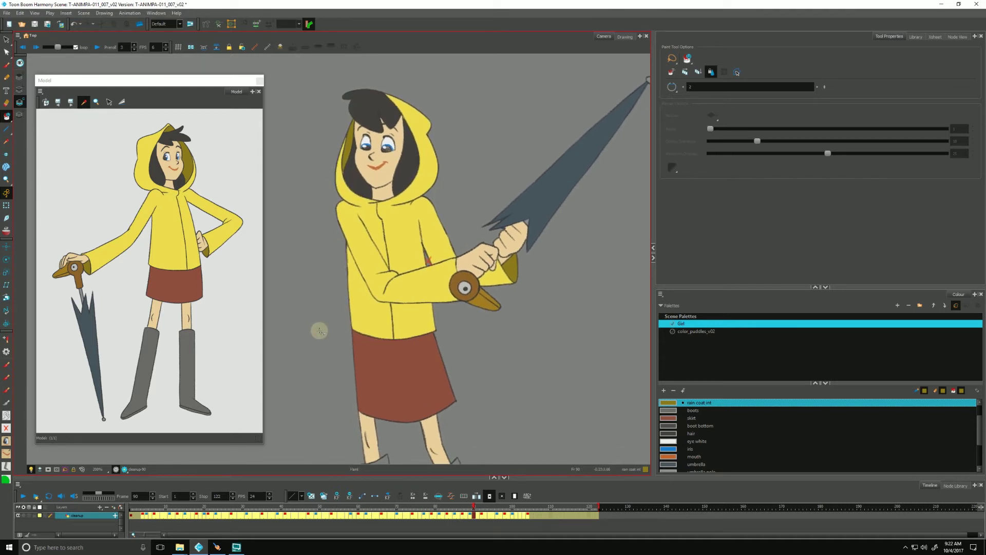
Step: Flip through the drawings between frames 92 and 100 to examine the boots in each pose
key(space)
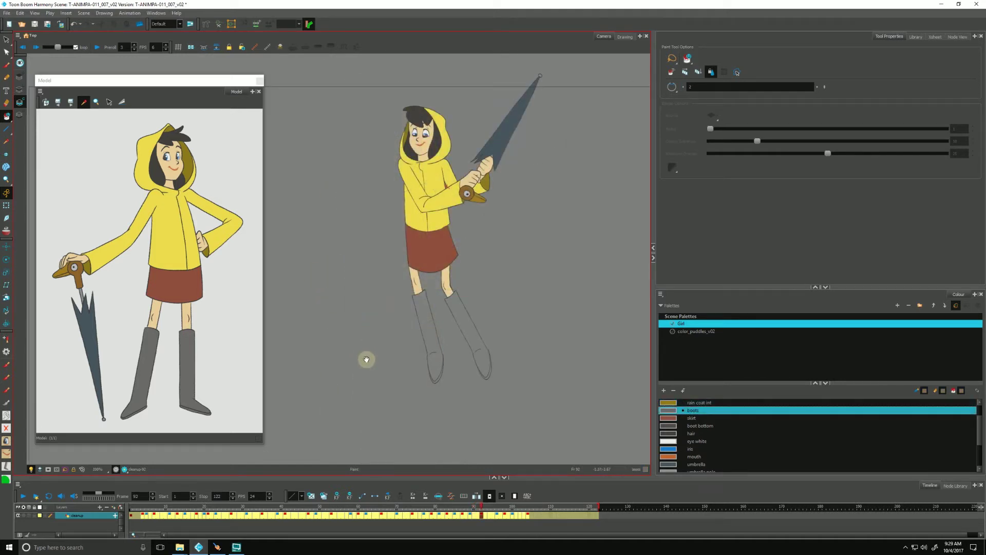
drag(364, 357, 353, 359)
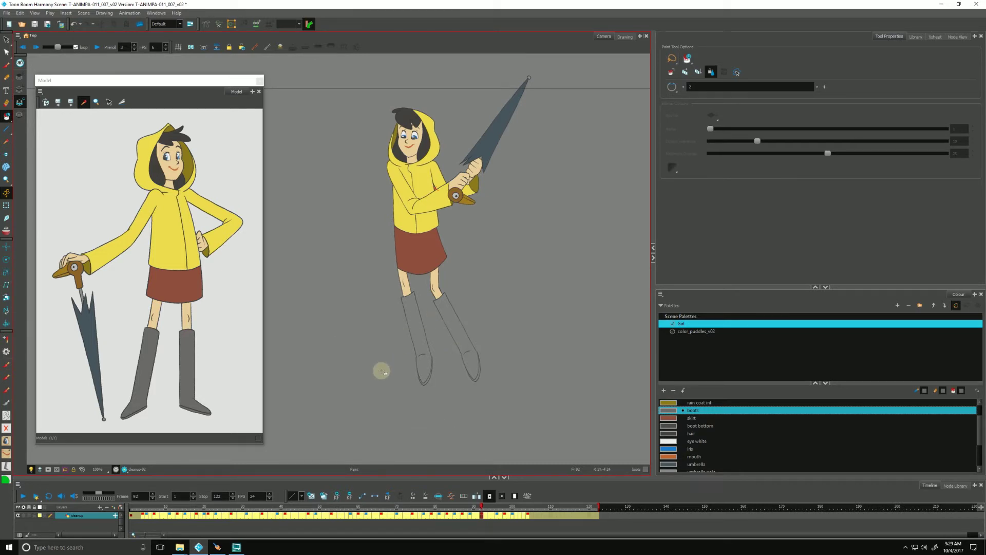
key(g)
key(g)
key(period)
key(period)
key(period)
key(period)
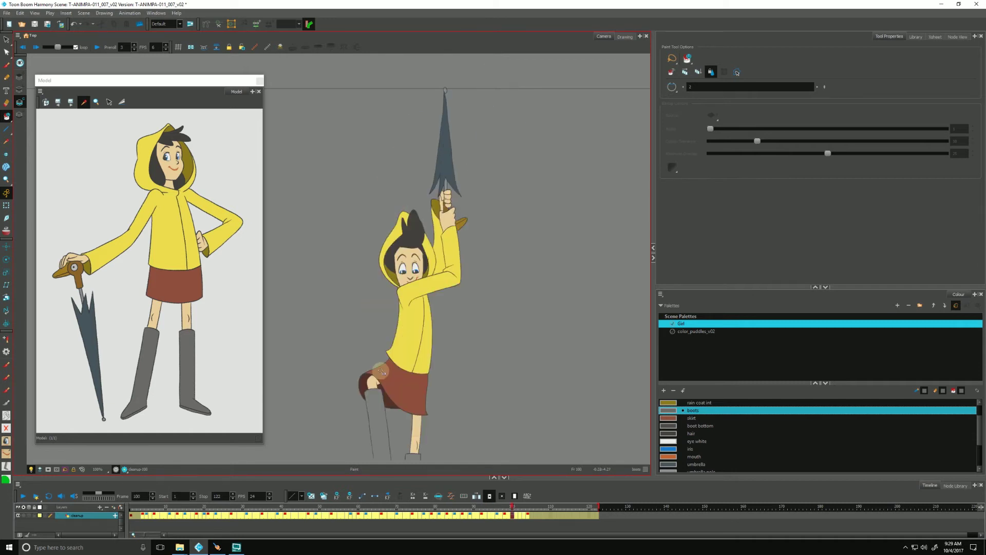
key(comma)
key(comma)
key(comma)
key(comma)
key(comma)
key(comma)
key(comma)
key(comma)
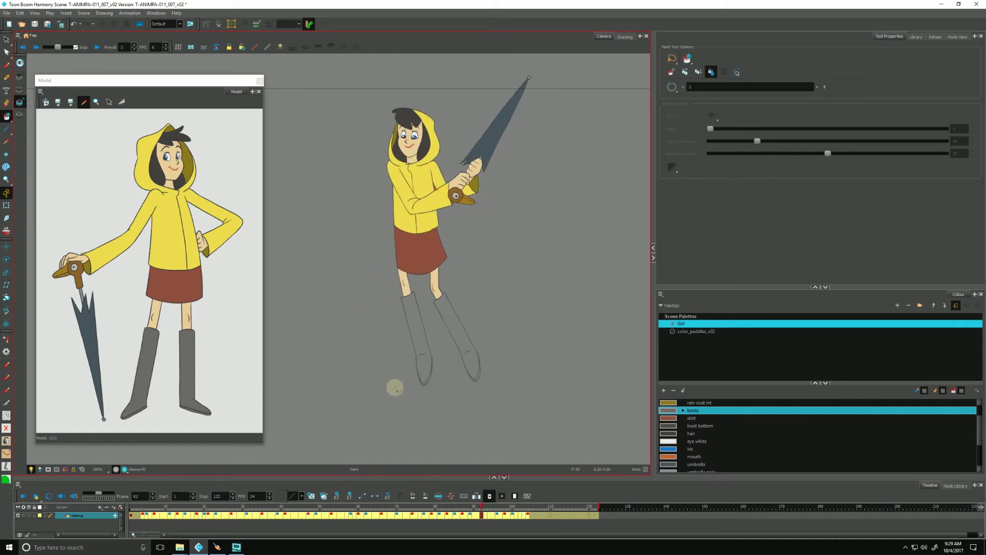
drag(390, 396, 386, 387)
key(f)
key(g)
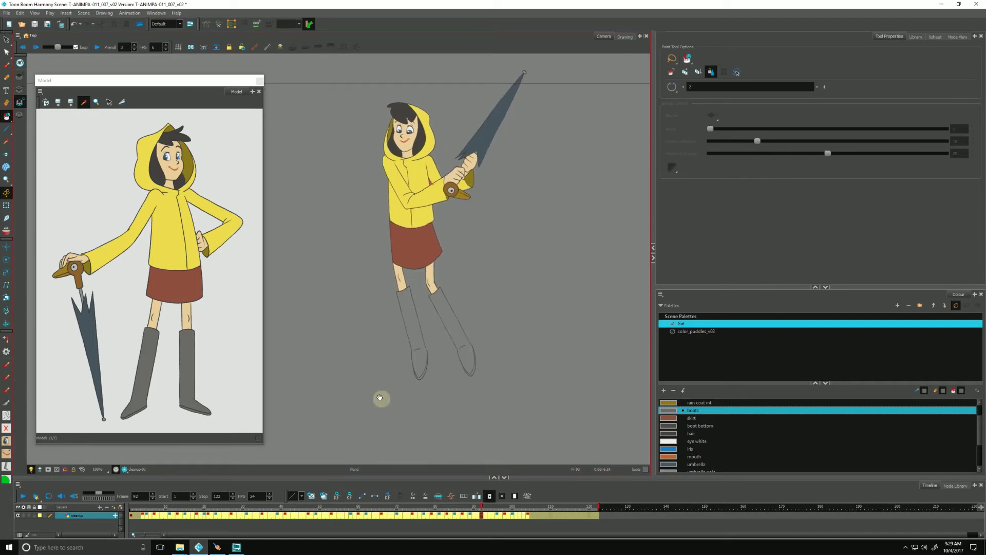
Step: Pick the model's boots colour and bring up the Paint tool's mode choices
click(190, 351)
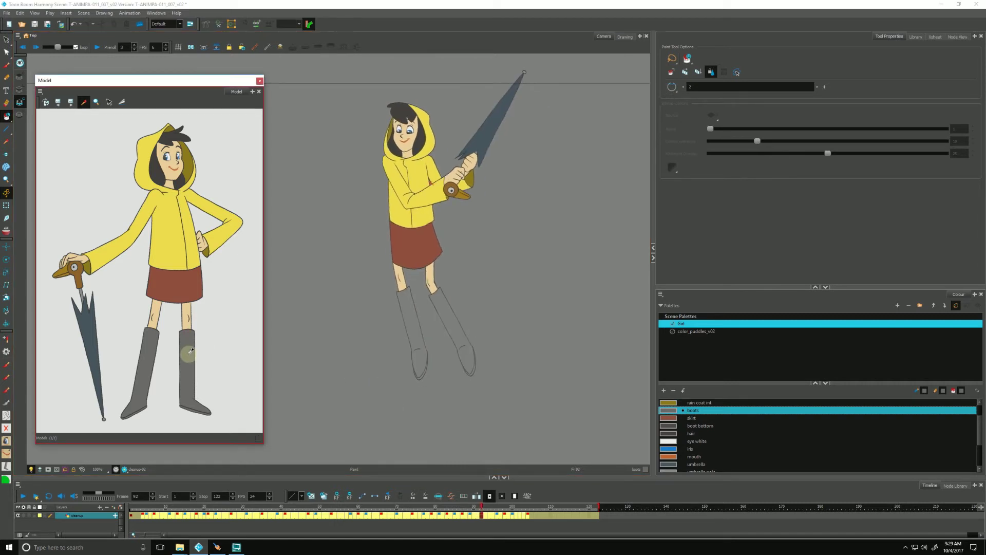
click(7, 117)
click(6, 116)
click(8, 116)
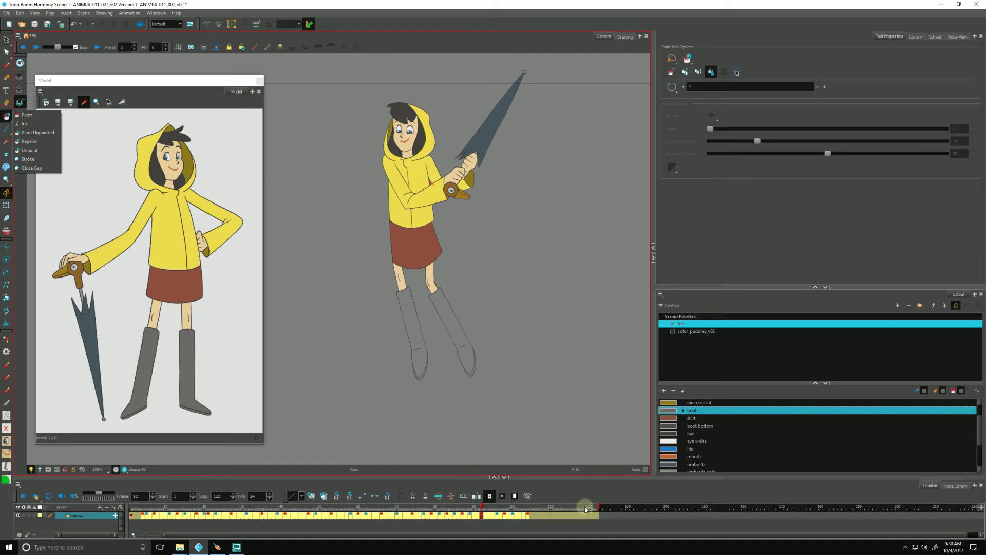
Step: Check the boots in the drawings up to frame 100, ending back on the frame 92 drawing
mouse_move(368, 412)
mouse_down()
mouse_move(370, 395)
mouse_move(365, 404)
mouse_up()
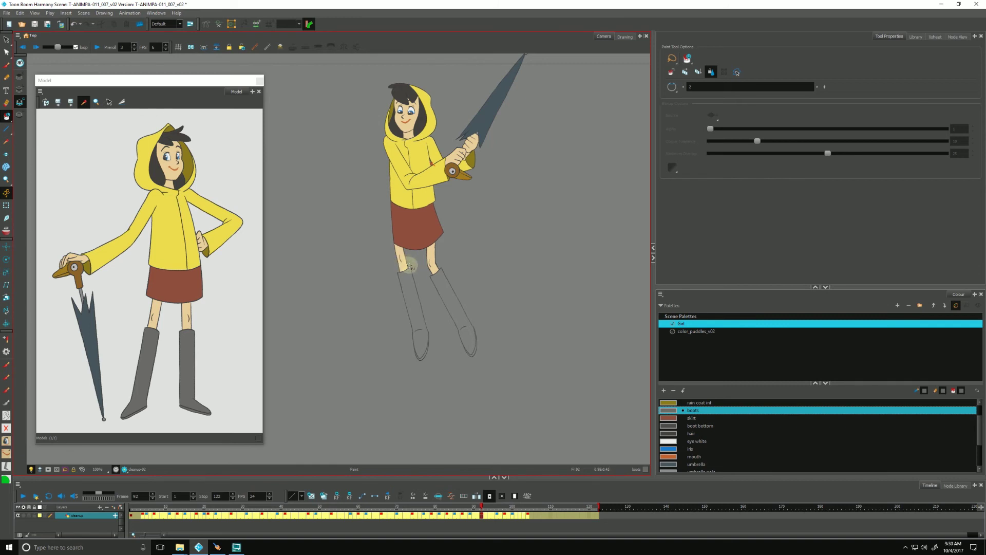
key(g)
key(g)
key(g)
key(g)
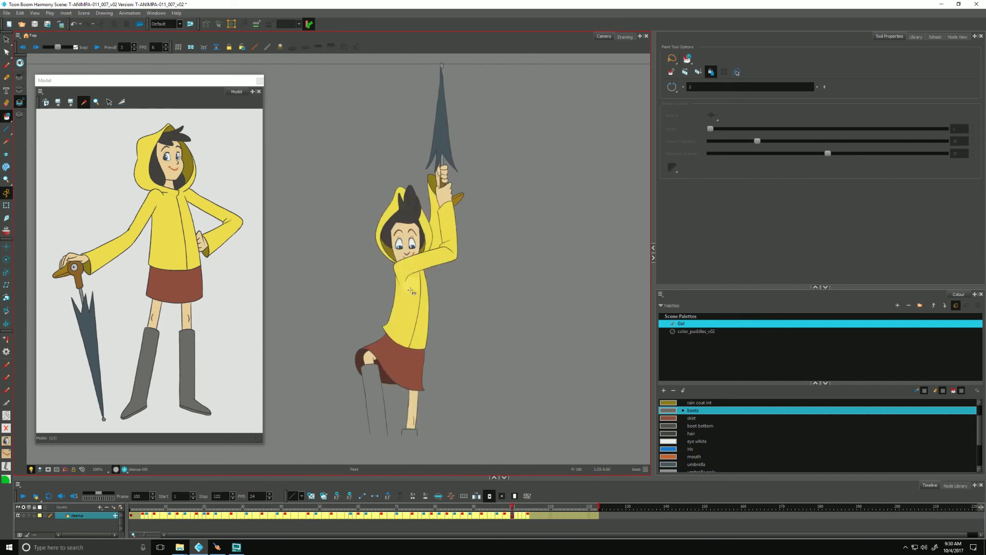
key(f)
key(f)
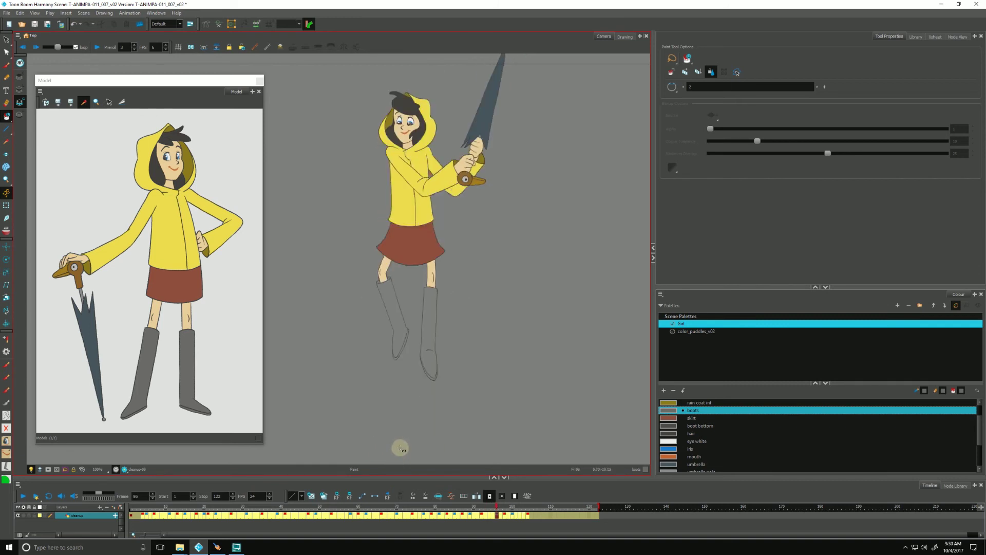
key(f)
key(f)
key(f)
key(g)
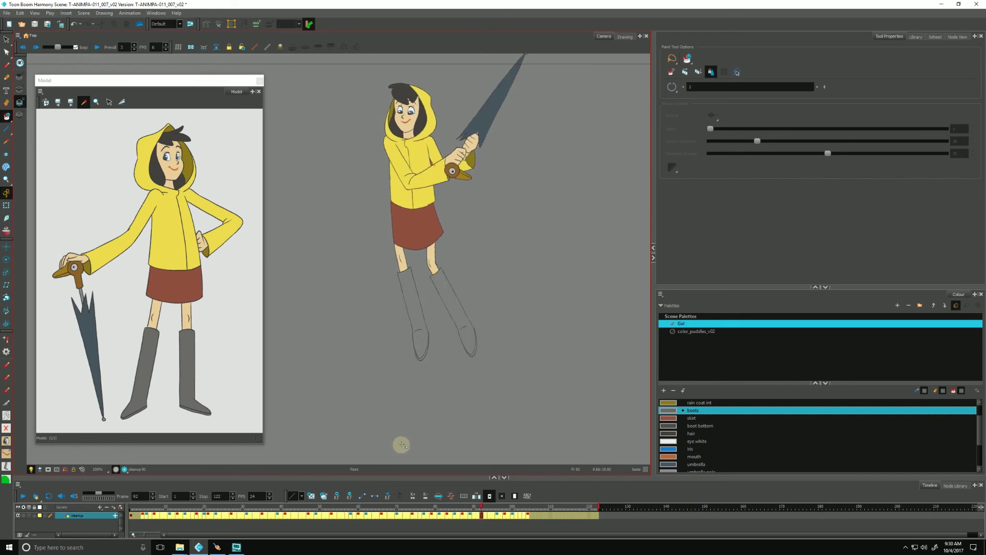
Step: Enable Apply to All Drawings and fill the boots on every drawing at once with the boots colour
click(685, 72)
click(686, 71)
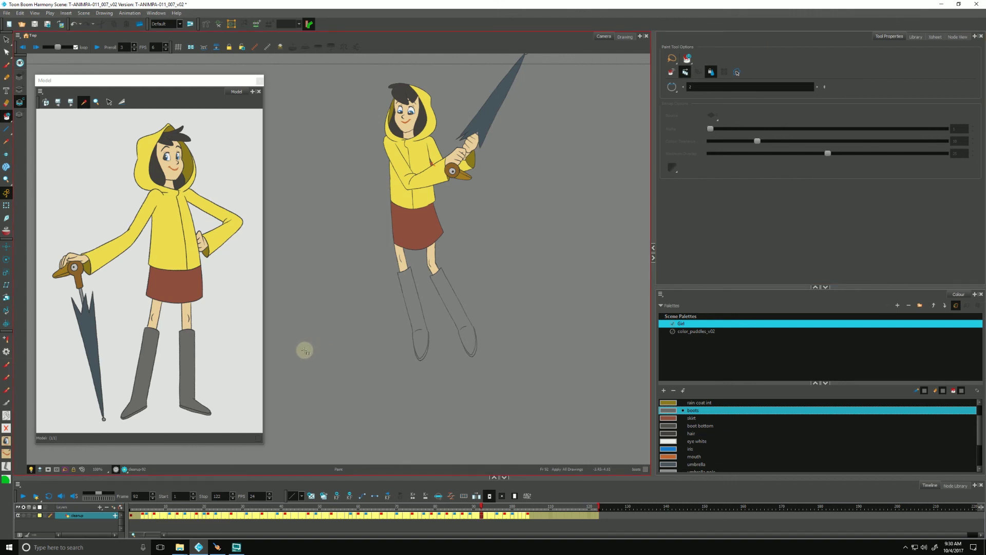
mouse_move(295, 342)
mouse_down()
mouse_move(388, 229)
mouse_move(583, 359)
mouse_move(425, 465)
mouse_move(284, 380)
mouse_move(344, 349)
mouse_up()
Step: Unpaint the spilled boots colour in the gap between the legs on the frame 100 drawing
key(g)
key(g)
key(g)
key(g)
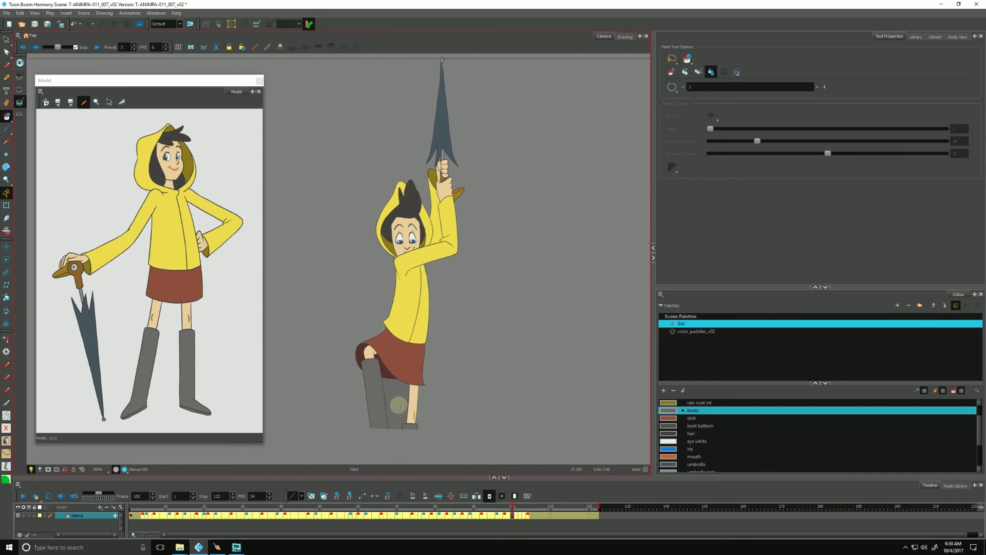
drag(6, 116, 27, 149)
click(396, 399)
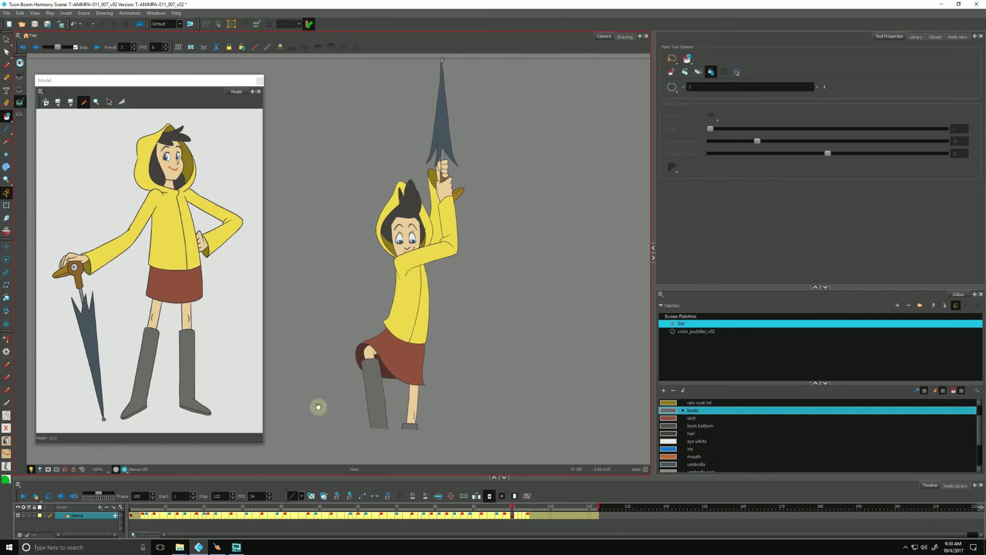